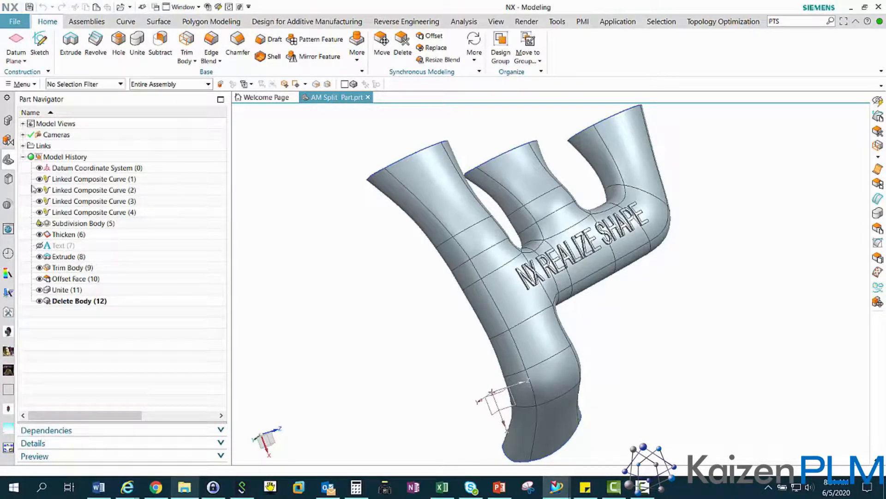
Copy the "Spit for large part tool" template from the AM Split For Large Part library as a new design and close Template Explorer.
left_click(7, 180)
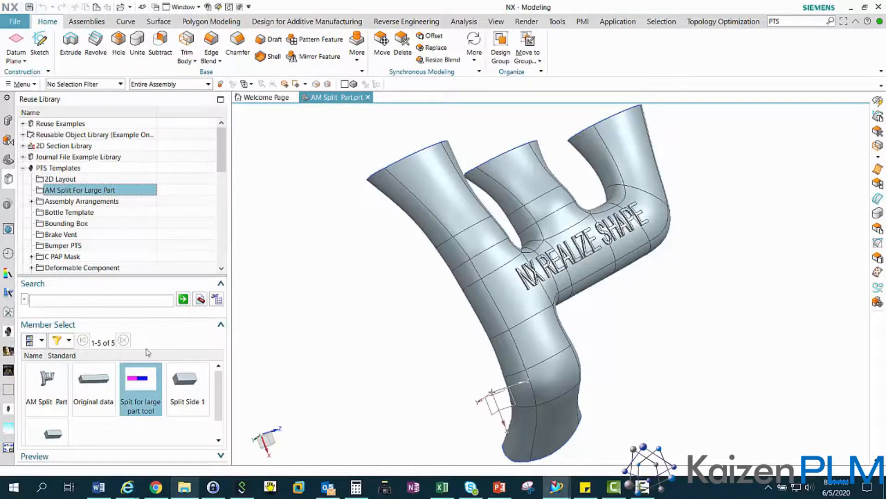
right_click(133, 381)
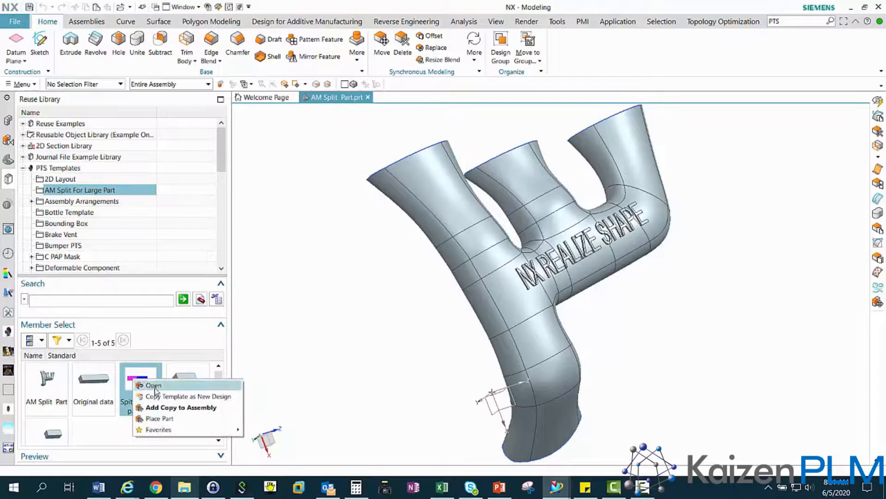
left_click(178, 397)
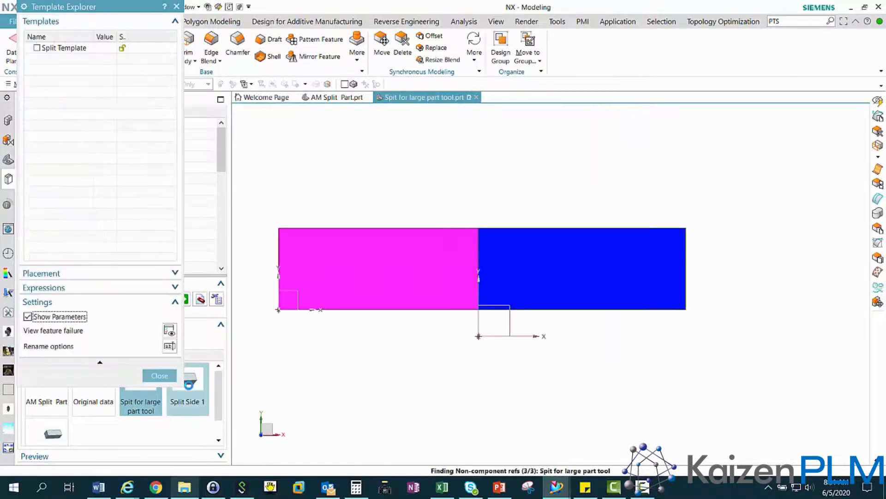
left_click(159, 374)
Start adding the loaded AM Split Part.prt as a component of the new split tool assembly.
scroll(409, 286, "down", 1)
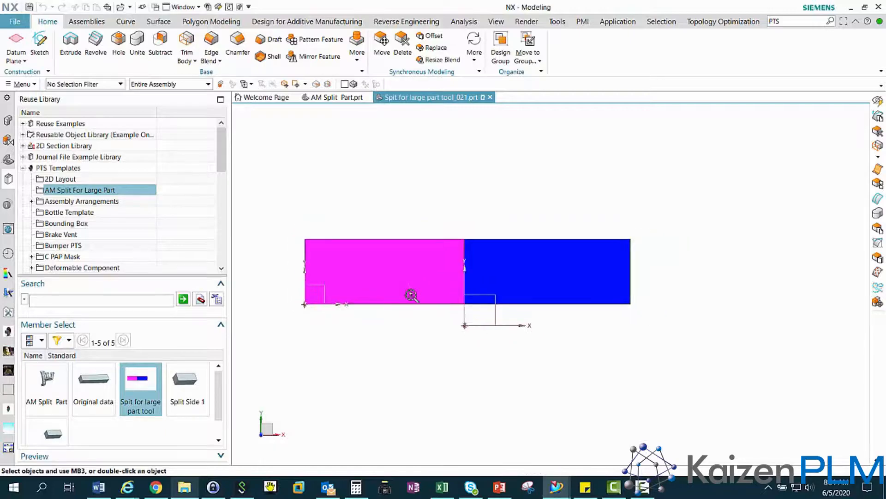
middle_click_drag(422, 300, 510, 285, "shift")
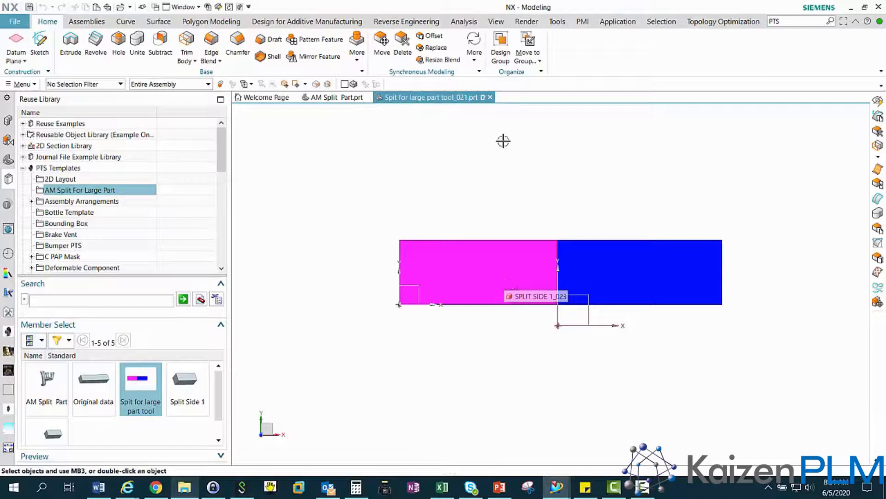
left_click(86, 22)
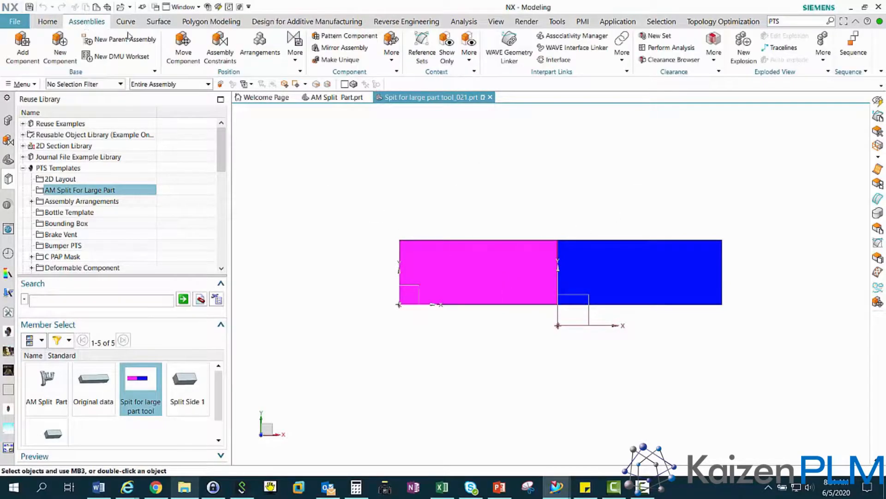
left_click(21, 44)
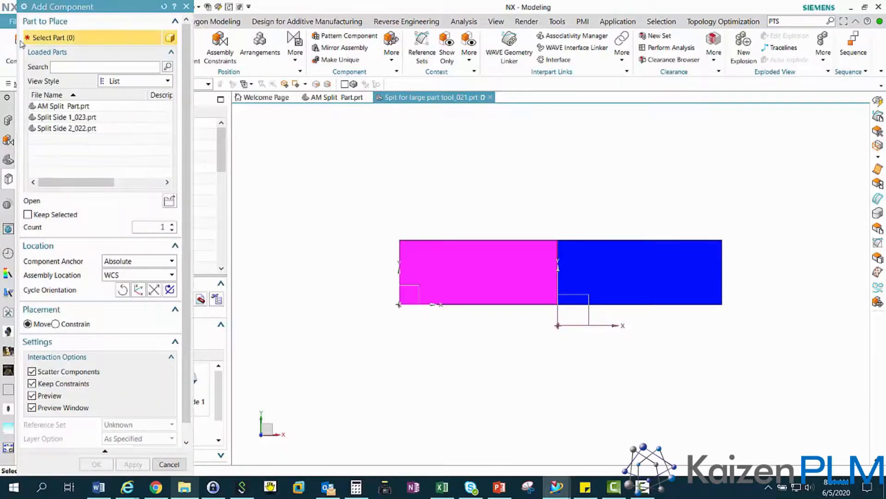
left_click(64, 106)
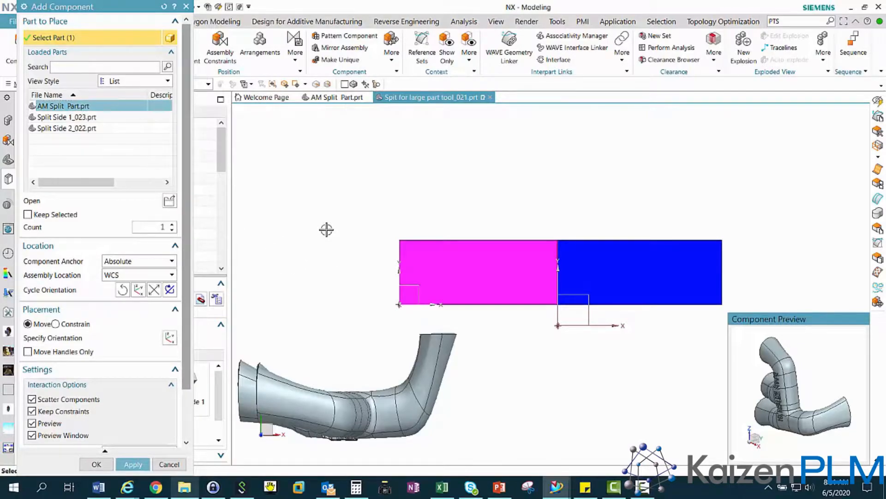
Rotate the incoming part three times by 90 degrees about its XC axis and once by 90 degrees about its YC axis.
scroll(329, 253, "down", 2)
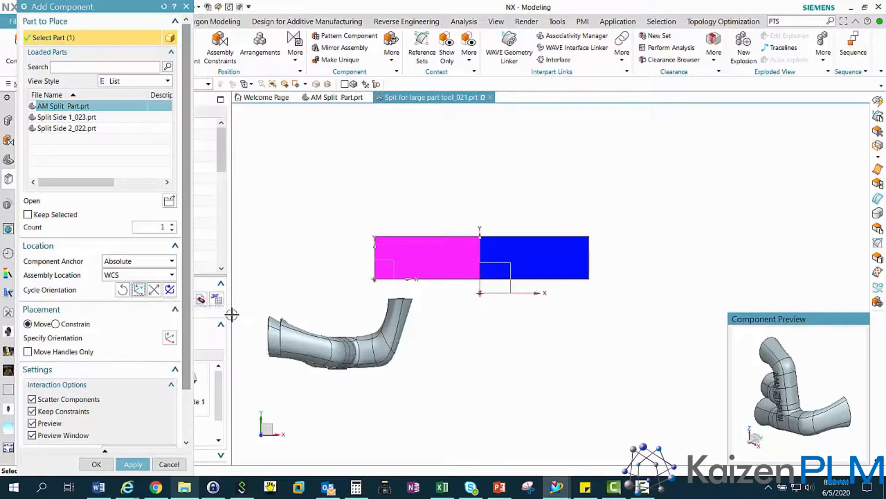
left_click(170, 337)
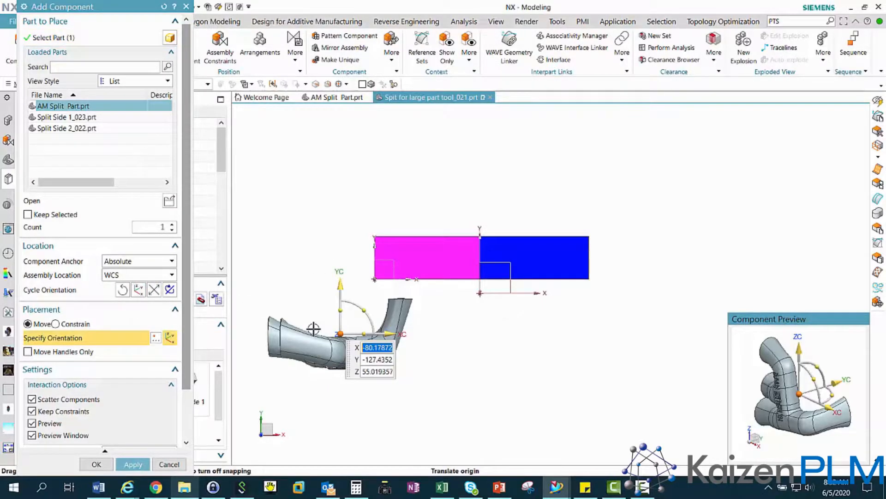
left_click(339, 310)
type("90")
key("Return")
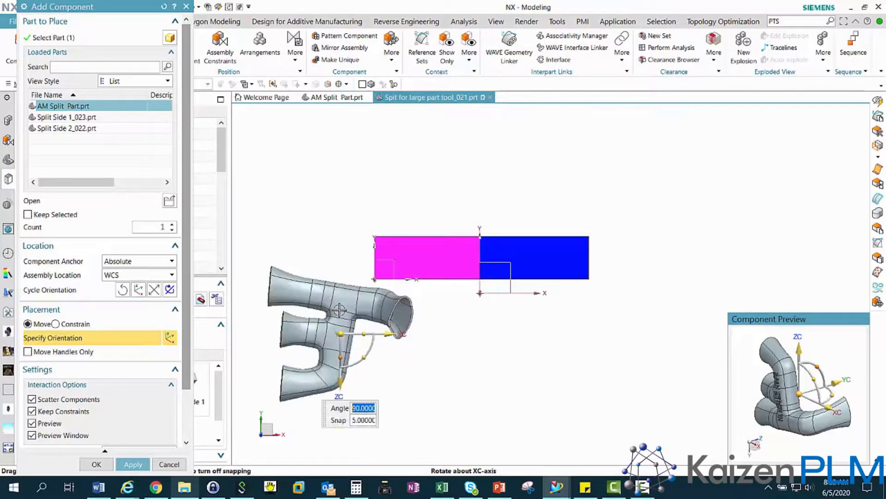
key("Return")
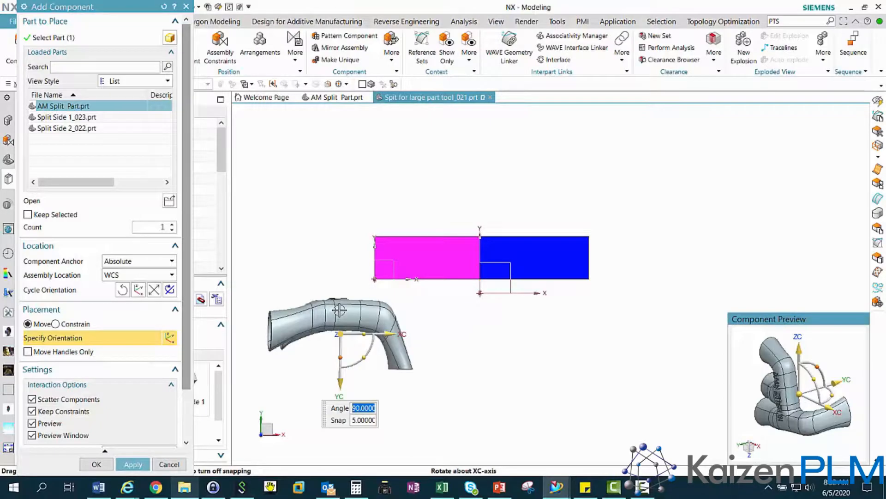
key("Return")
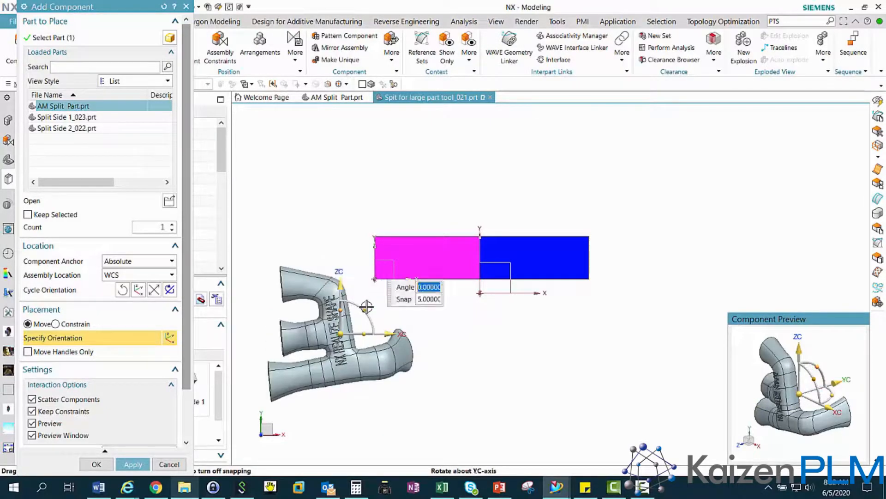
type("90")
key("Return")
Move the part to about X 260, shift it up along Y over the magenta and blue blocks, and place it.
left_click_drag(390, 335, 535, 333)
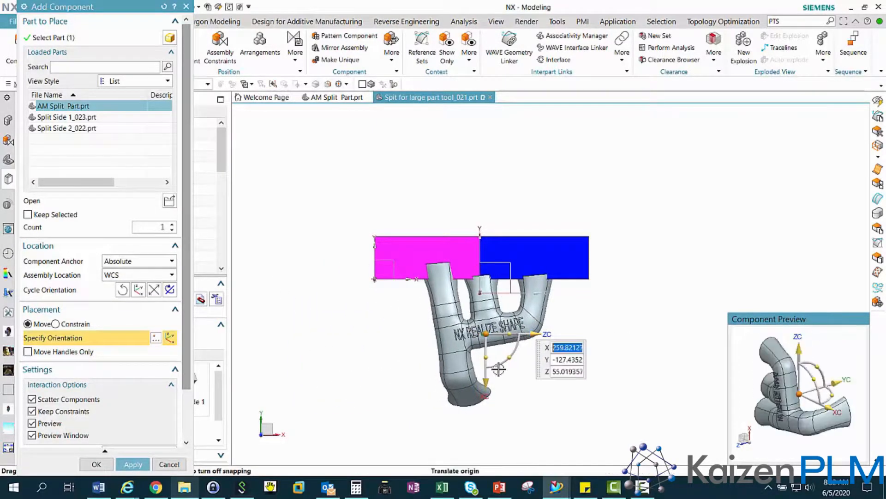
left_click_drag(492, 379, 491, 314)
left_click(97, 462)
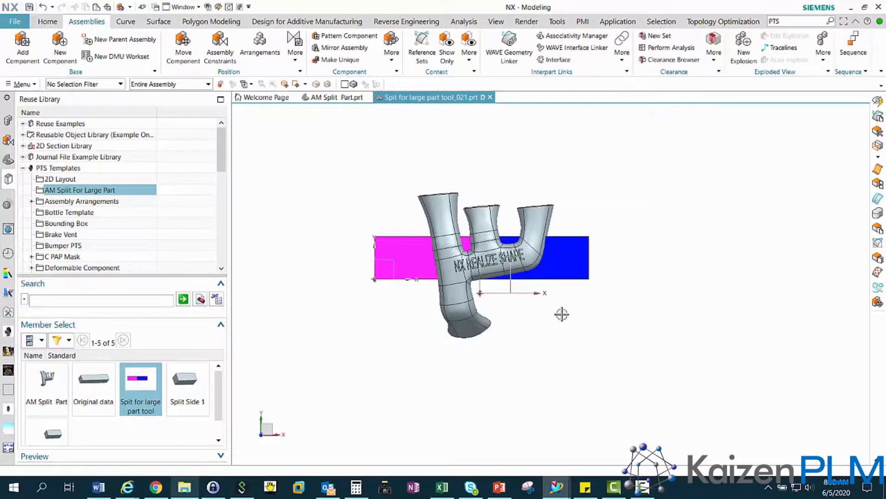
Edit the split tool assembly as a reusable component, linking the AM Split Part body as the Split Template geometry.
middle_click_drag(499, 313, 326, 264)
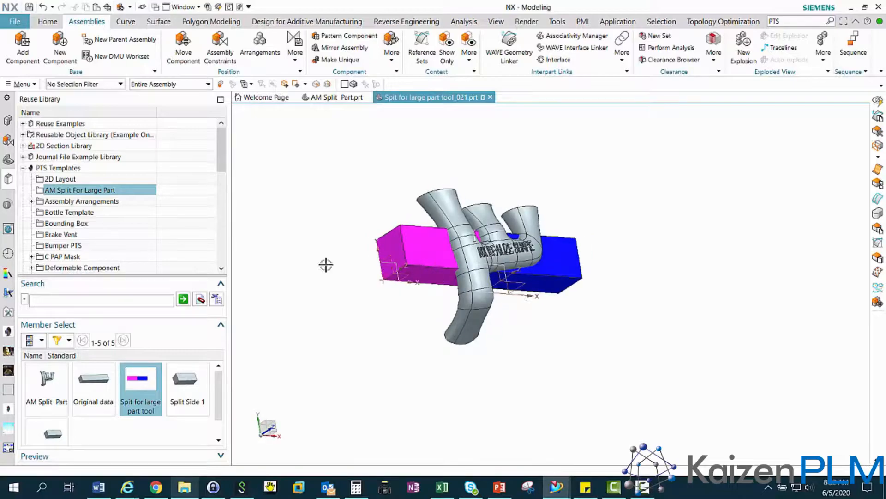
left_click(8, 120)
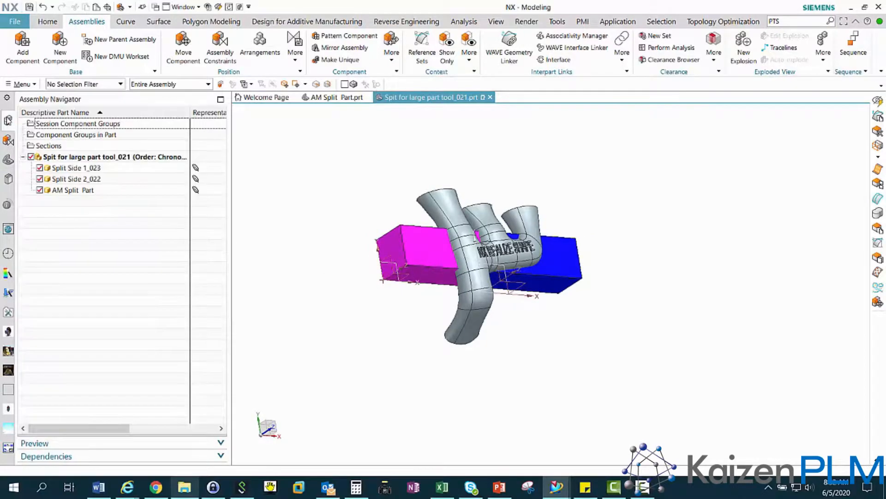
left_click(75, 190)
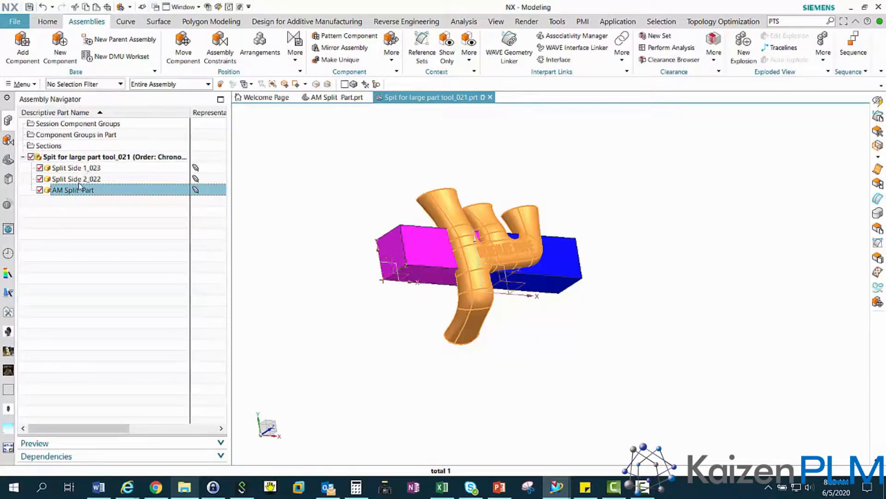
right_click(81, 157)
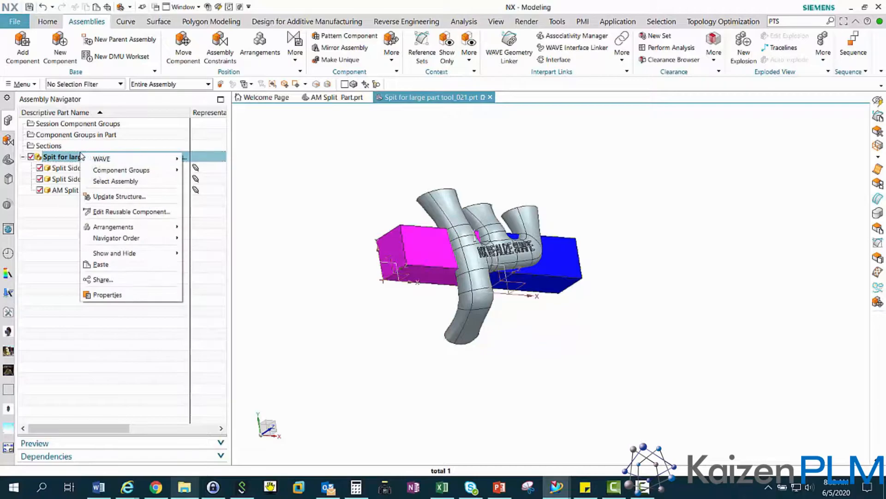
left_click(135, 212)
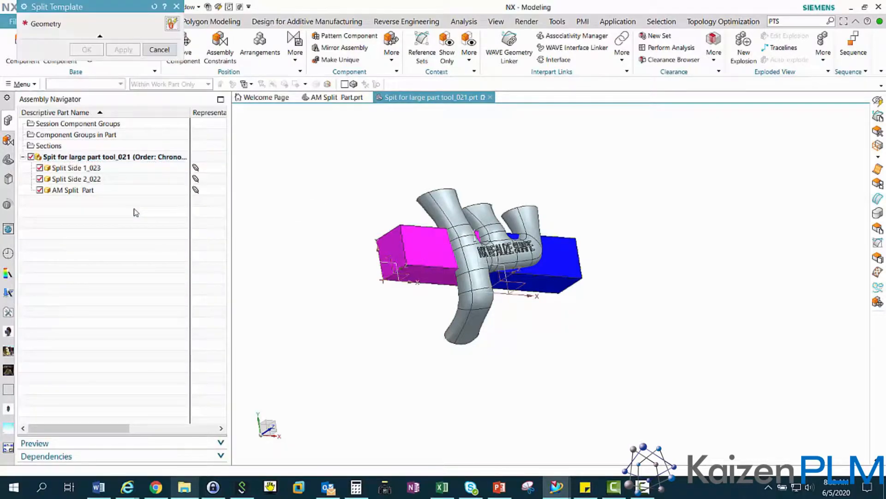
left_click(171, 25)
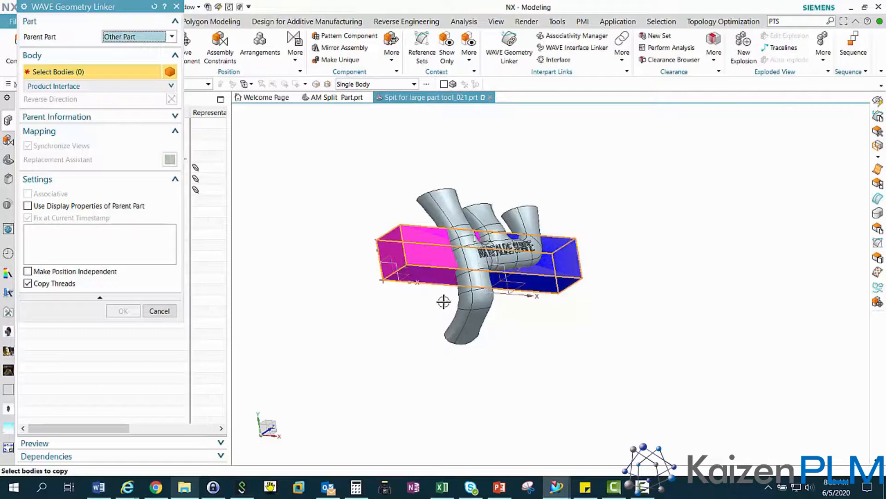
left_click(471, 307)
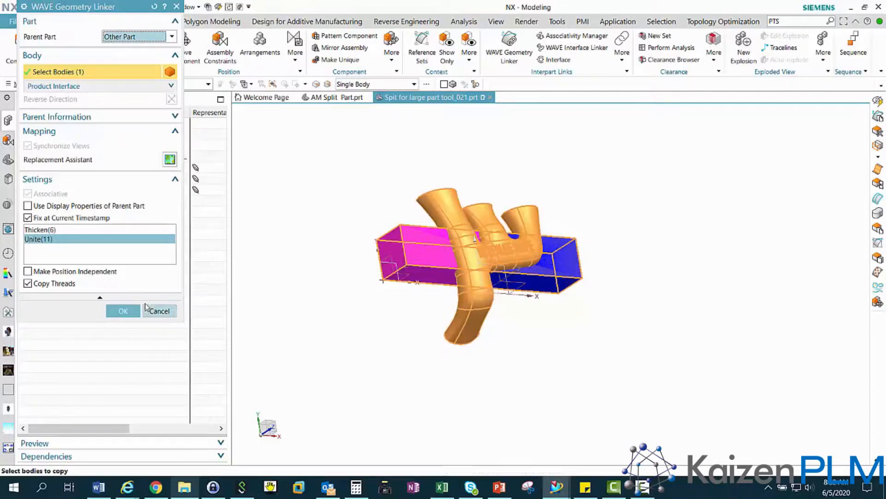
left_click(123, 311)
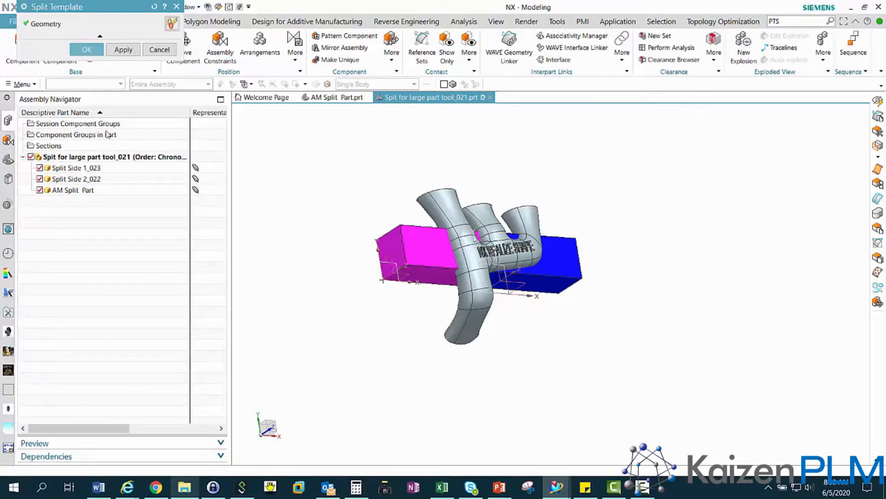
left_click(86, 51)
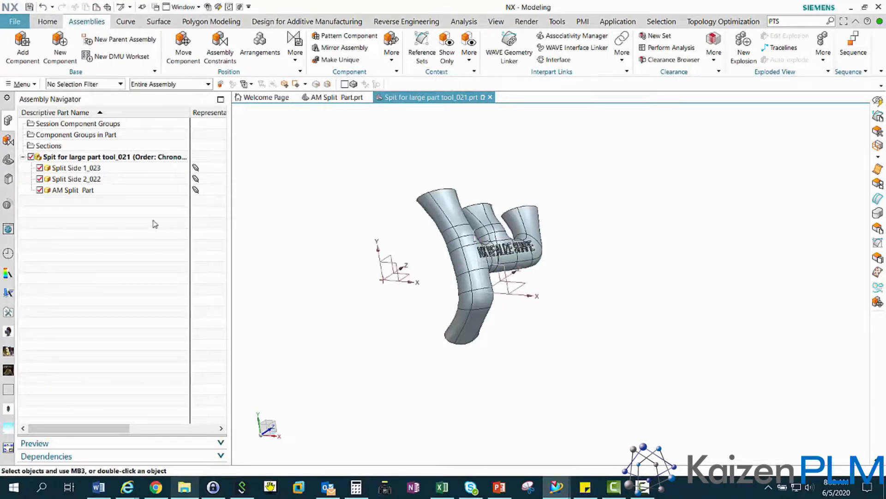
Hide the AM Split Part component, and briefly hide and reshow Split Side 2_022 to check the split.
left_click(39, 189)
left_click(40, 179)
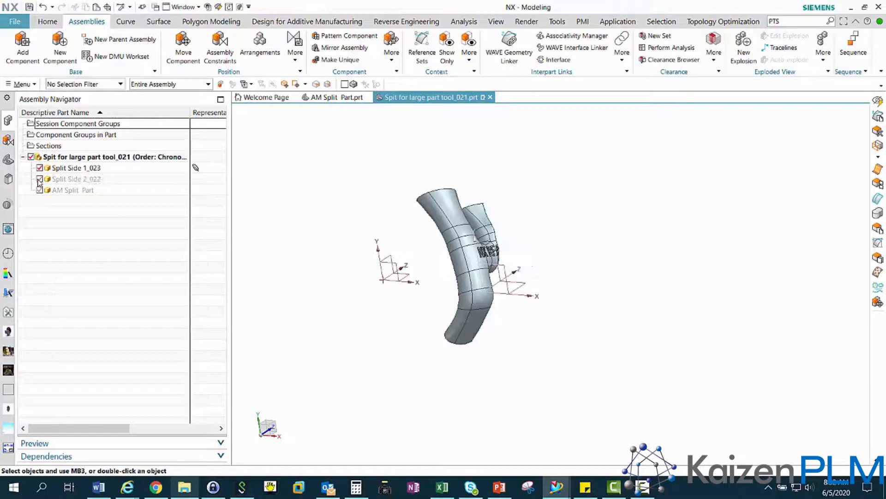
left_click(39, 179)
middle_click_drag(297, 230, 276, 245)
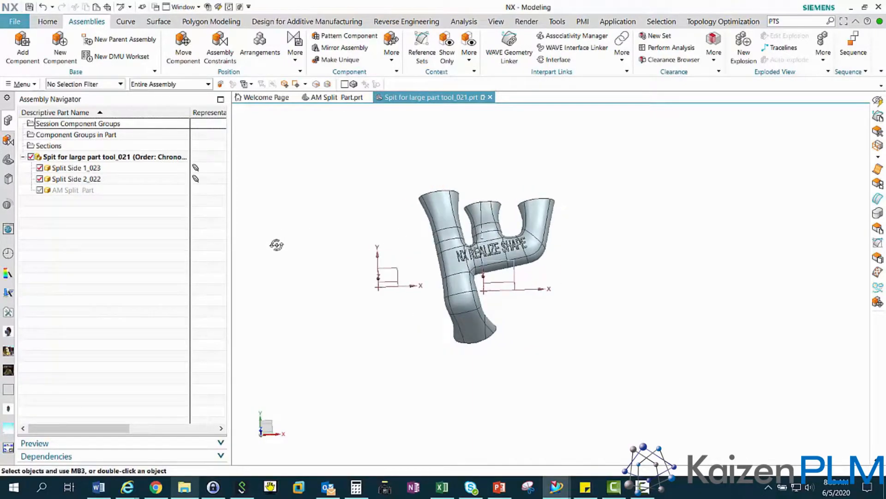
key("F8")
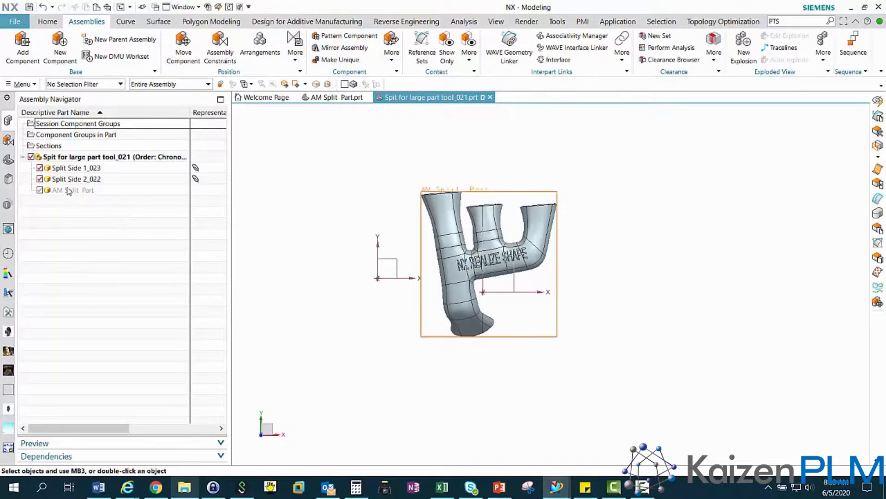
Examine each half of the split manifold separately by hiding and reshowing Split Side 2_022 and Split Side 1_023 in turn.
left_click(40, 180)
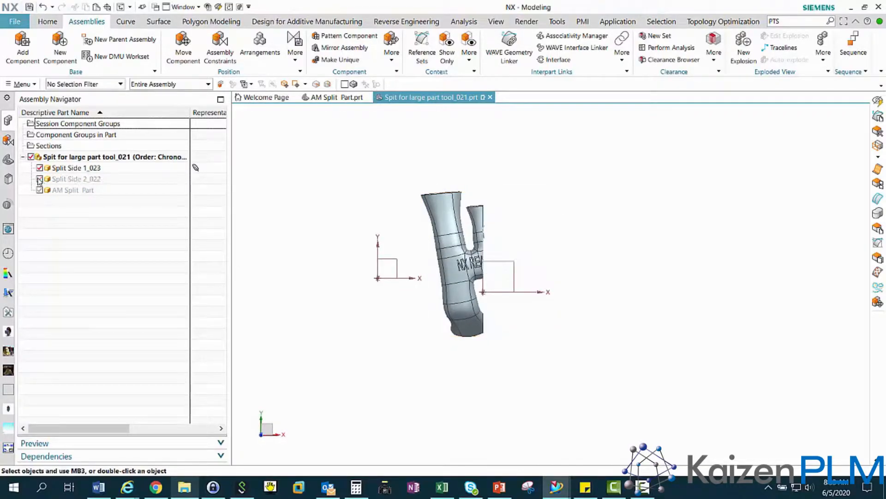
middle_click_drag(360, 235, 318, 229)
left_click(40, 179)
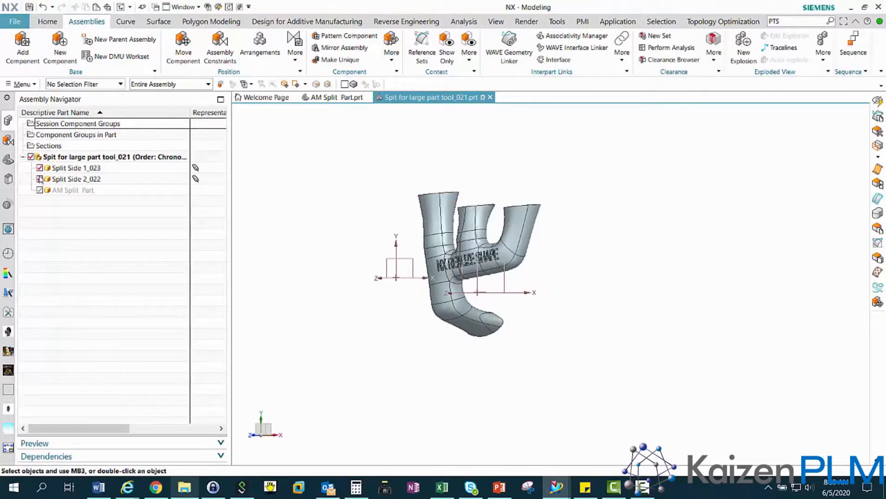
left_click(39, 168)
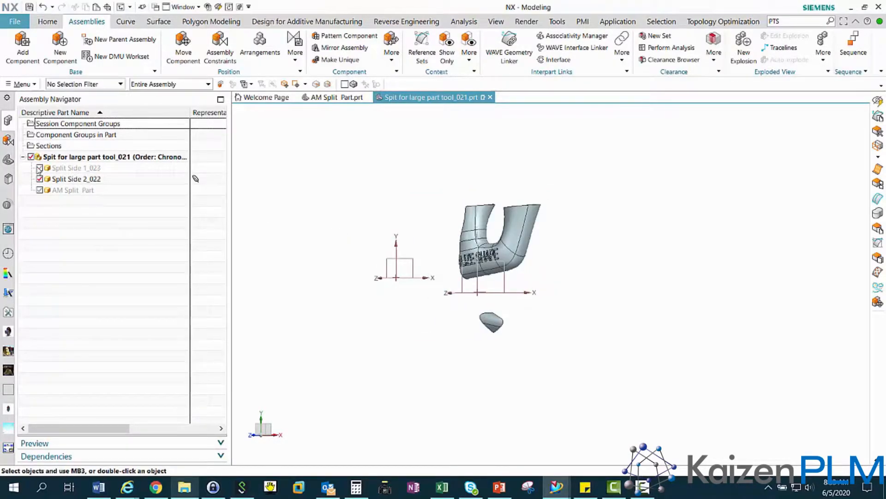
left_click(40, 168)
middle_click_drag(340, 245, 363, 241)
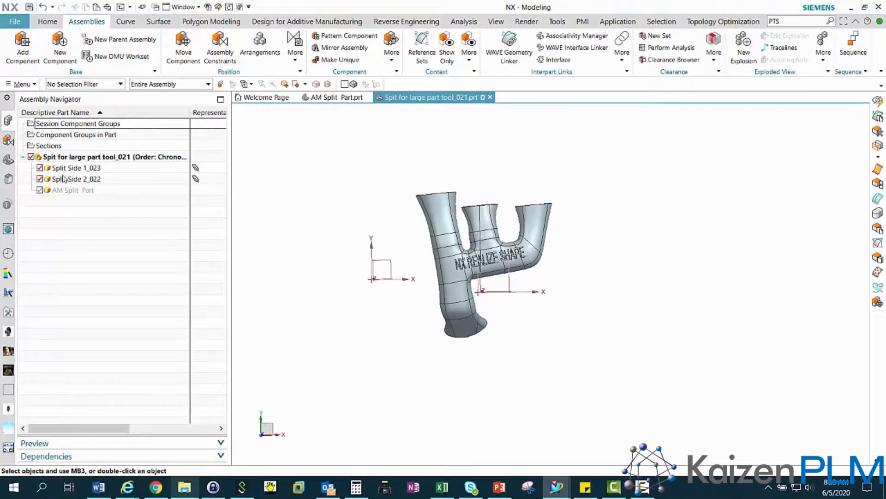
Edit Datum Coordinate System (2) in the split tool, shifting it up along Y to about 14.28 and rotating it about the ZC axis.
left_click(62, 158)
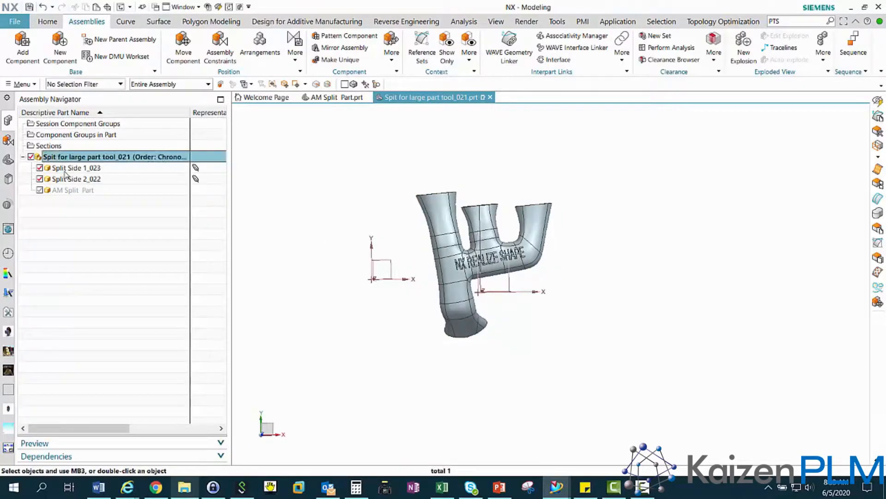
left_click(9, 160)
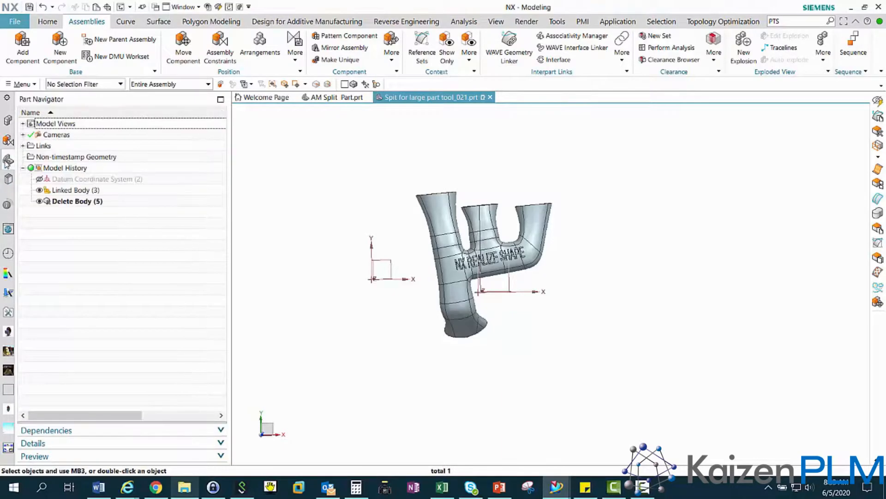
left_click(60, 179)
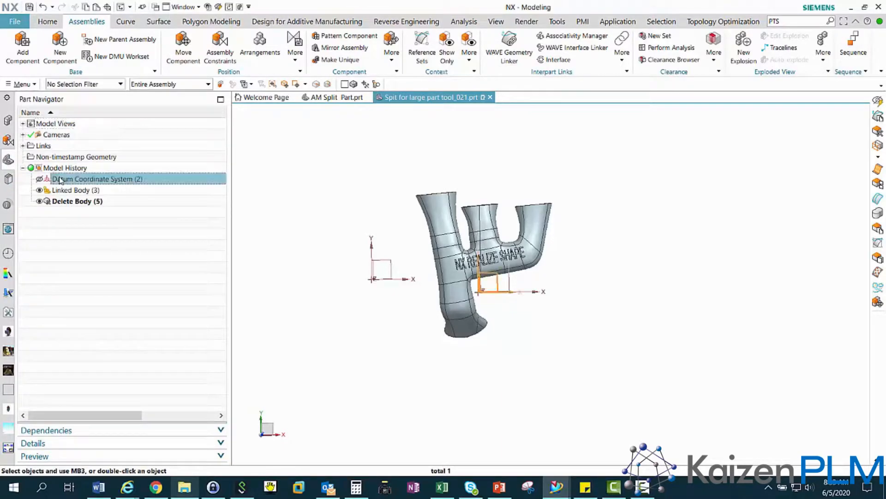
right_click(60, 179)
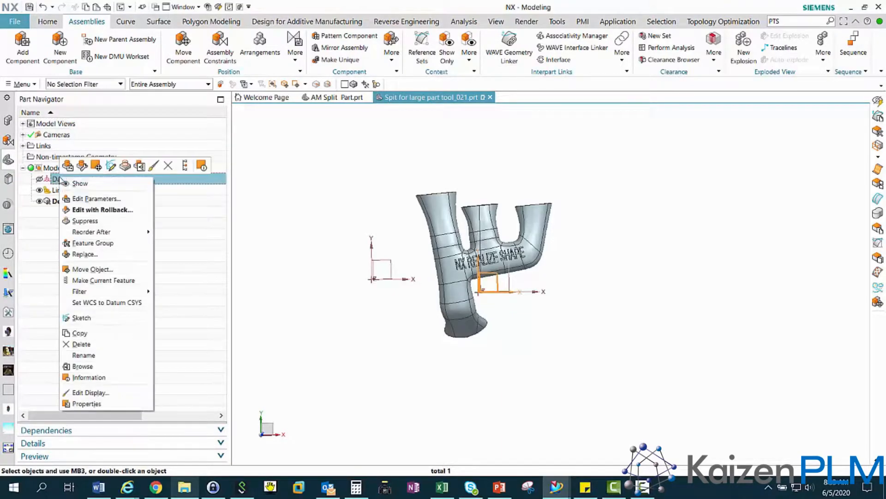
left_click(105, 202)
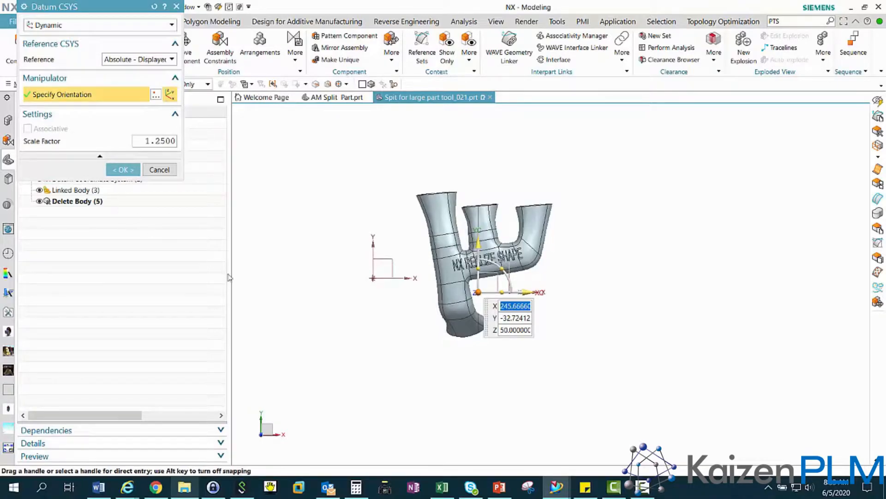
scroll(469, 165, "up", 5)
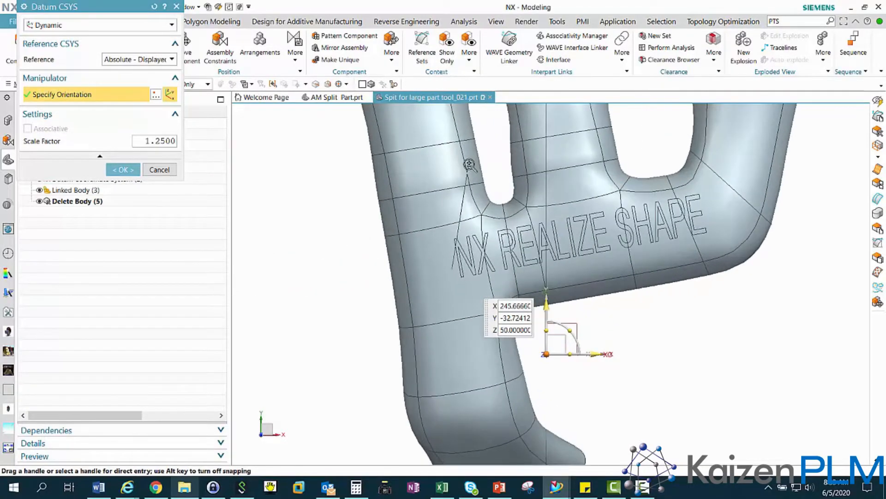
left_click(556, 307)
left_click_drag(555, 308, 577, 256)
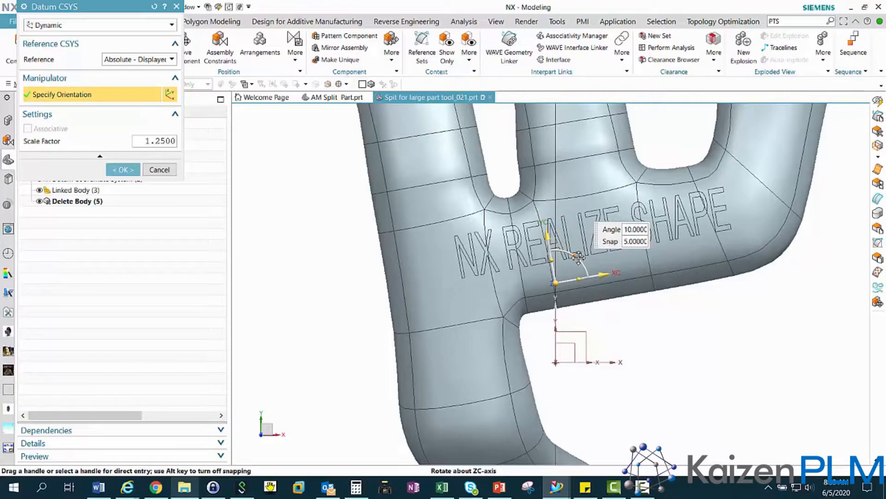
left_click_drag(579, 257, 507, 241)
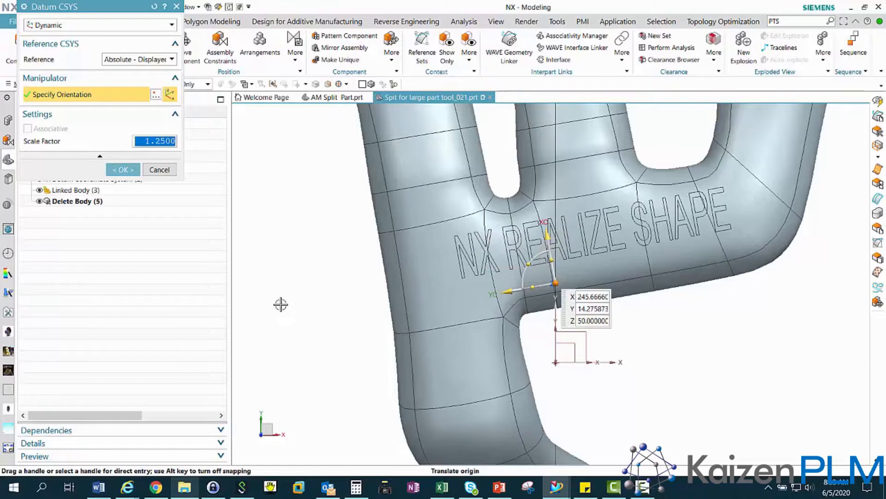
left_click(119, 170)
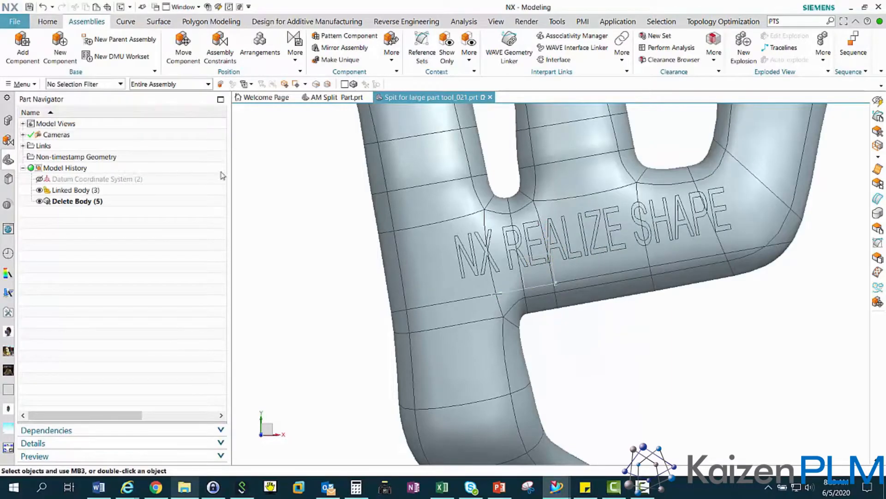
Check the repositioned split by hiding and reshowing Split Side 1_023 and Split Side 2_022, ending with both halves shown.
scroll(328, 175, "down", 3)
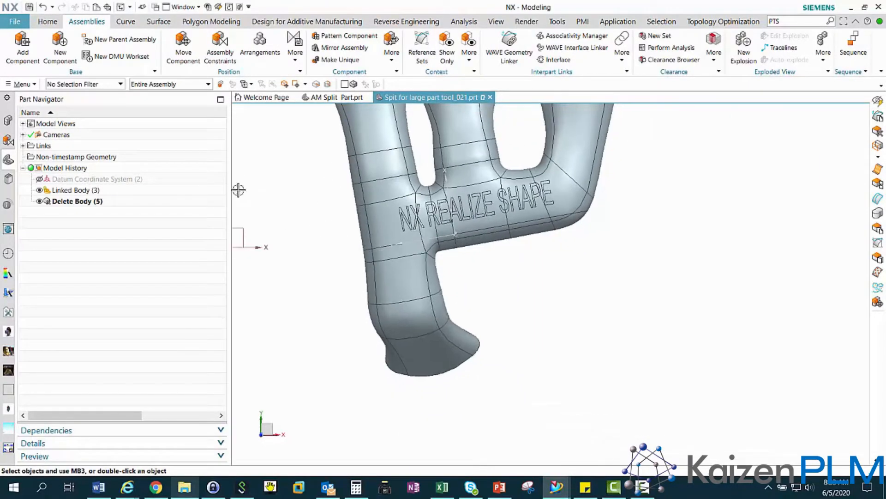
left_click(8, 120)
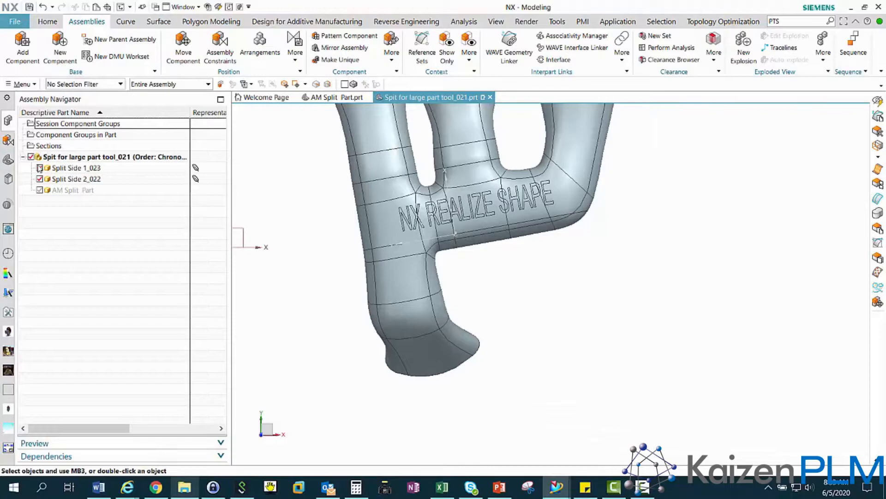
left_click(40, 168)
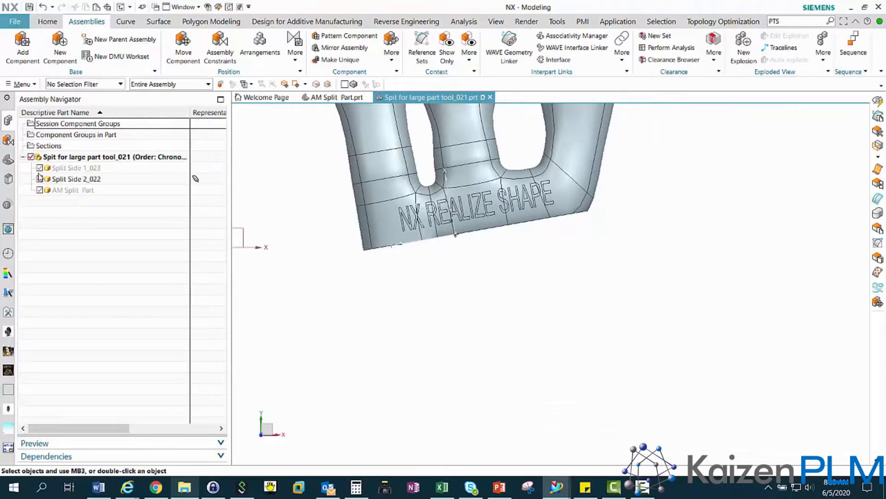
left_click(40, 179)
left_click(39, 168)
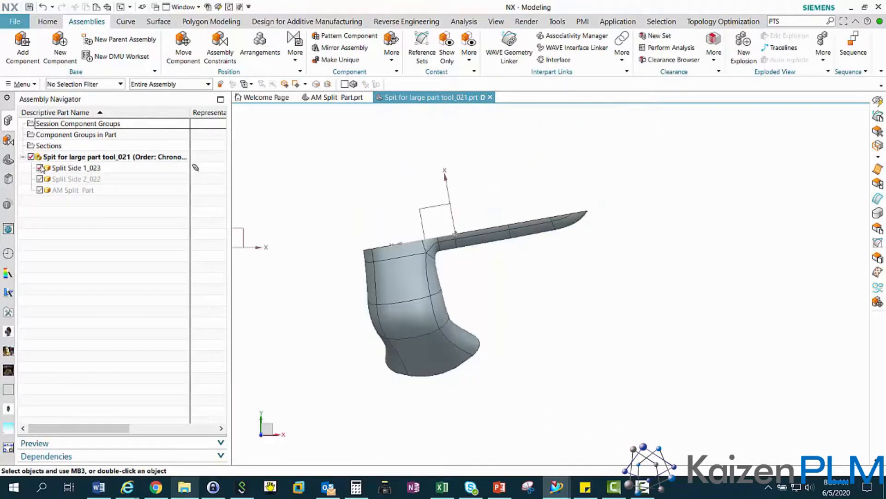
mouse_move(363, 255)
middle_mouse_down()
mouse_move(374, 248)
mouse_move(351, 245)
middle_mouse_up()
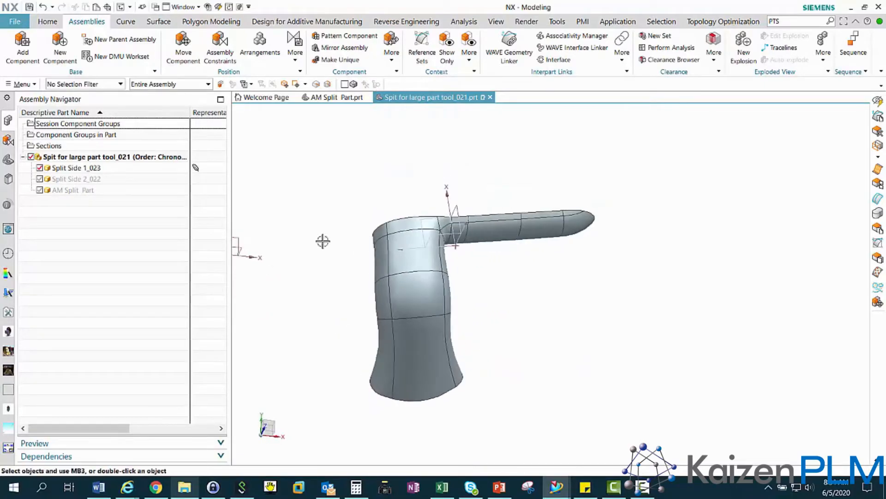
left_click(40, 178)
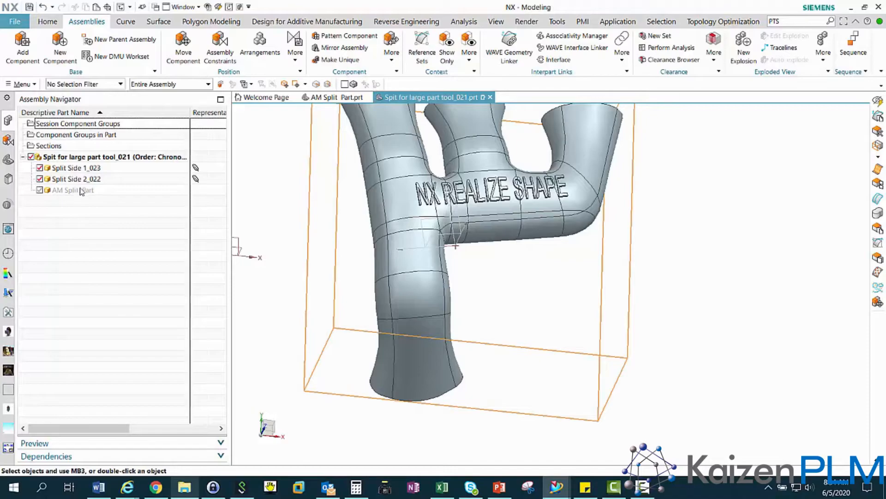
right_click(259, 167)
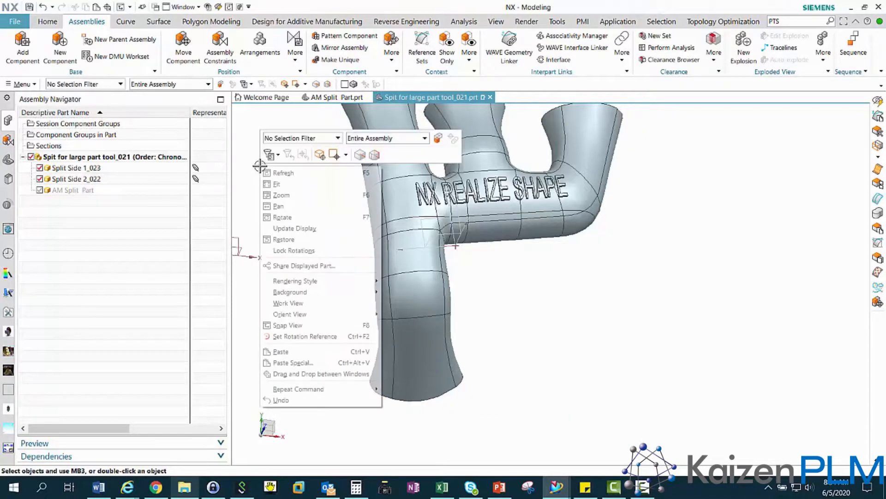
left_click(286, 188)
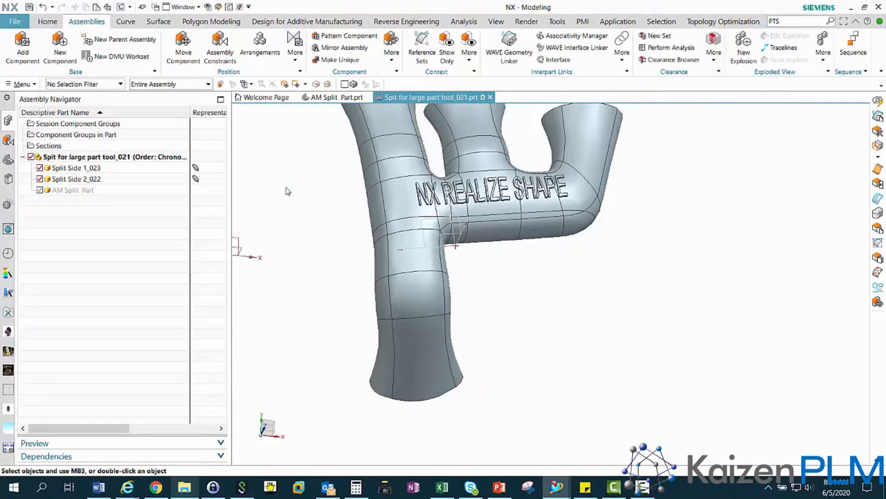
Open the AM Split Part component in its own window and examine the manifold body.
left_click(78, 193)
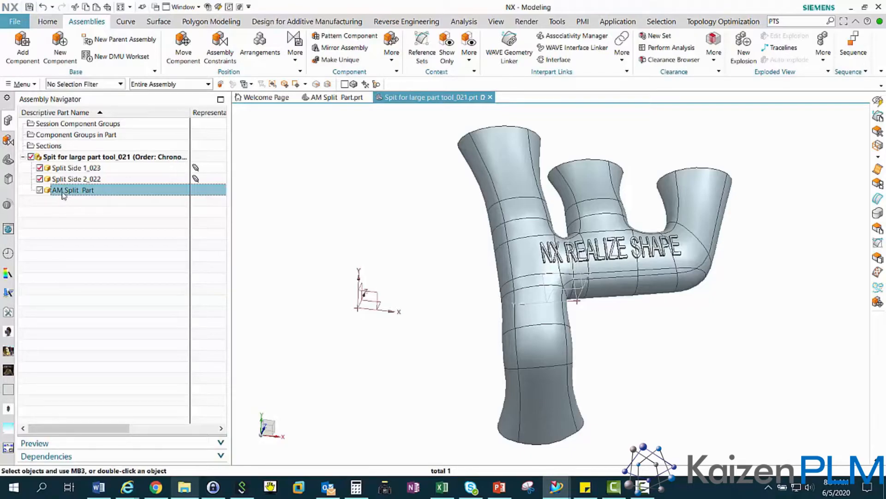
right_click(63, 193)
left_click(107, 236)
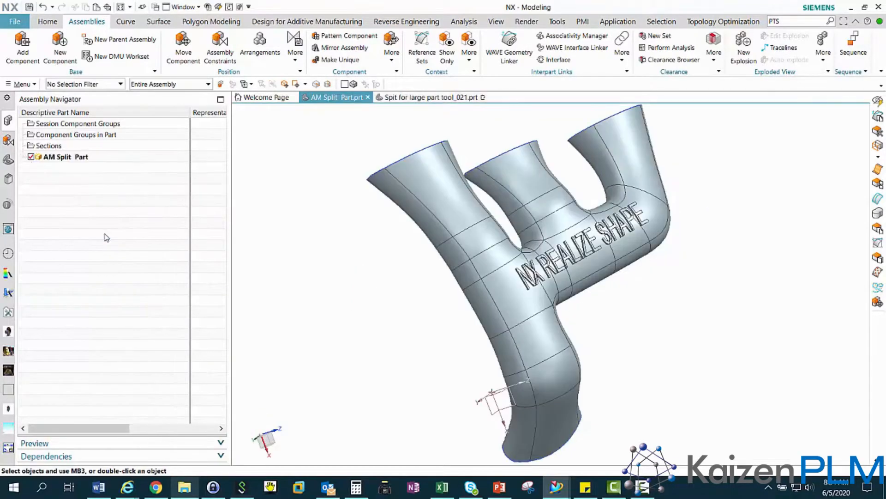
middle_click_drag(381, 275, 344, 301)
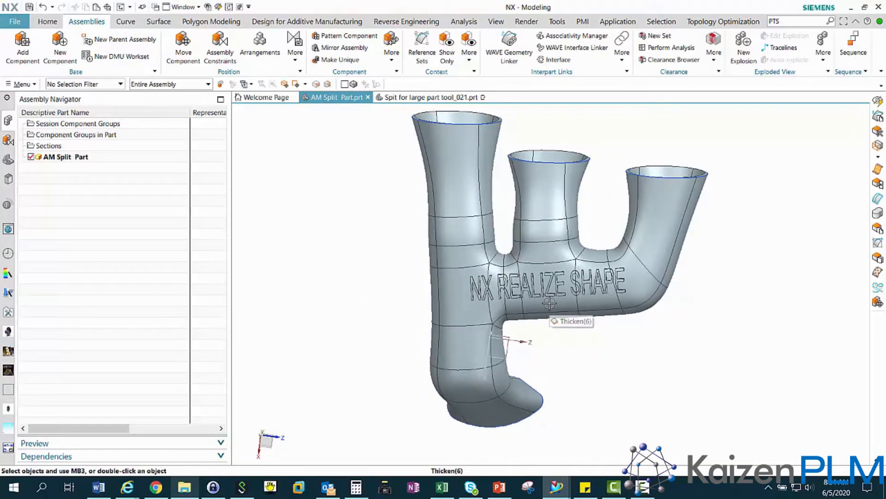
left_click(549, 303)
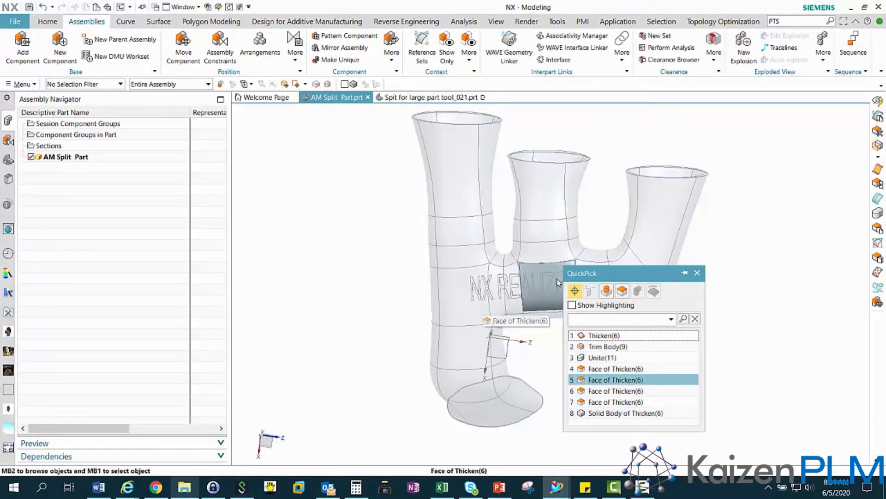
Edit Subdivision Body (5) with rollback and pull a cage face outward from the side of the main tube using Transform Cage.
left_click(7, 160)
left_click(89, 224)
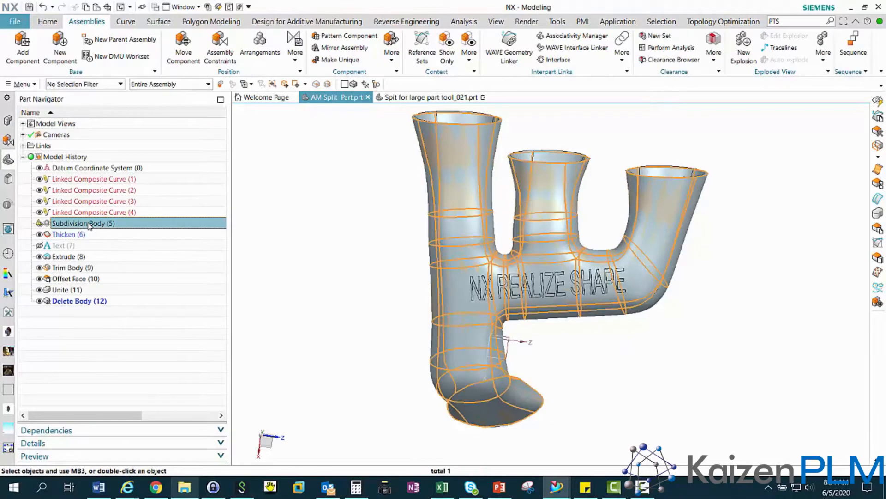
right_click(90, 225)
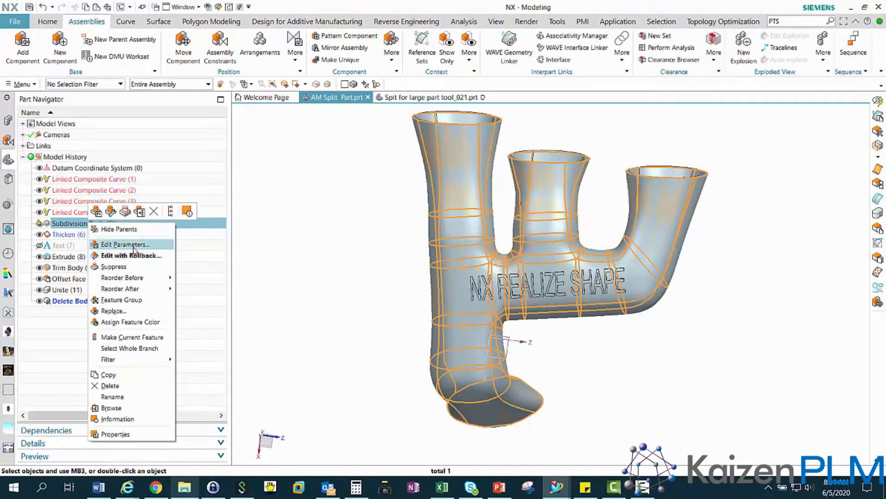
left_click(136, 254)
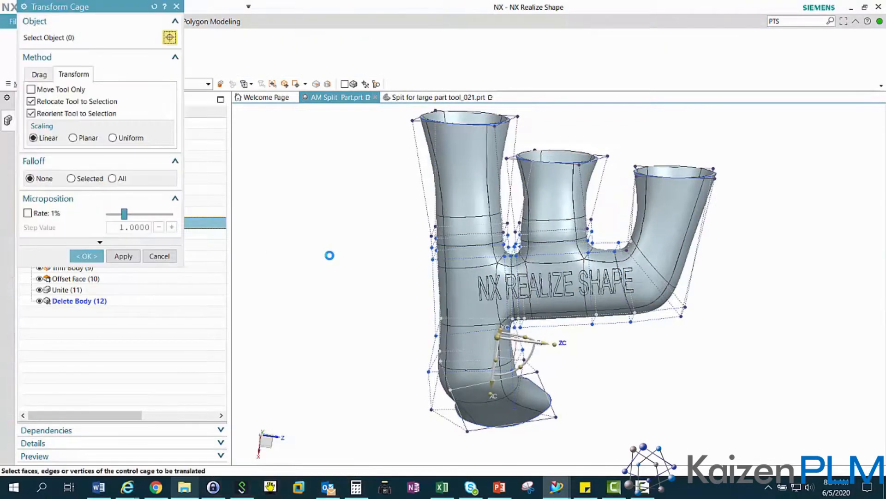
middle_click_drag(367, 266, 390, 263)
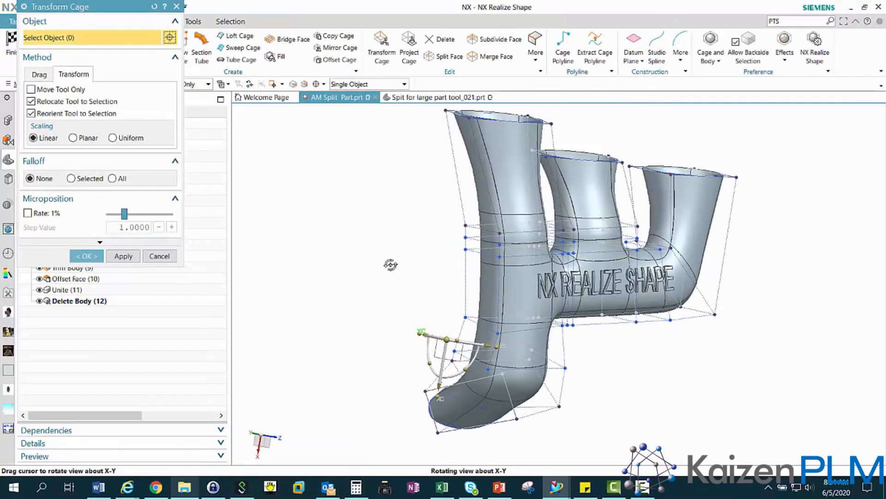
left_click(477, 287)
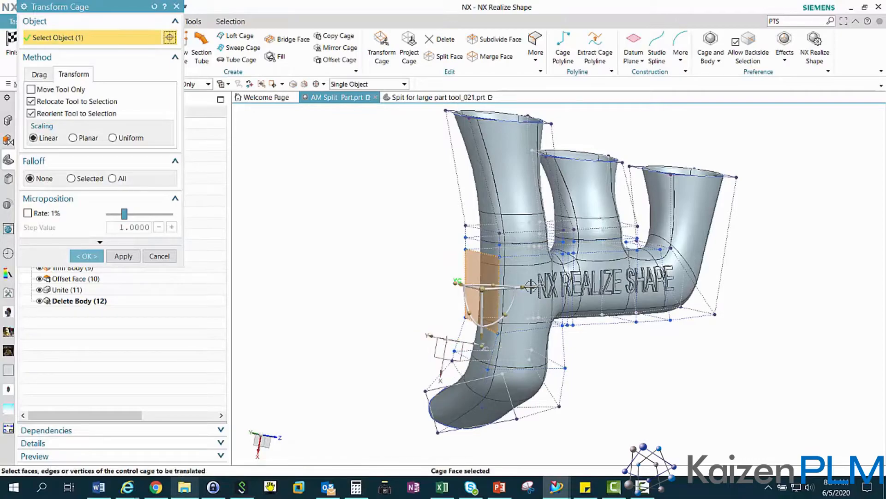
left_click_drag(521, 287, 485, 290)
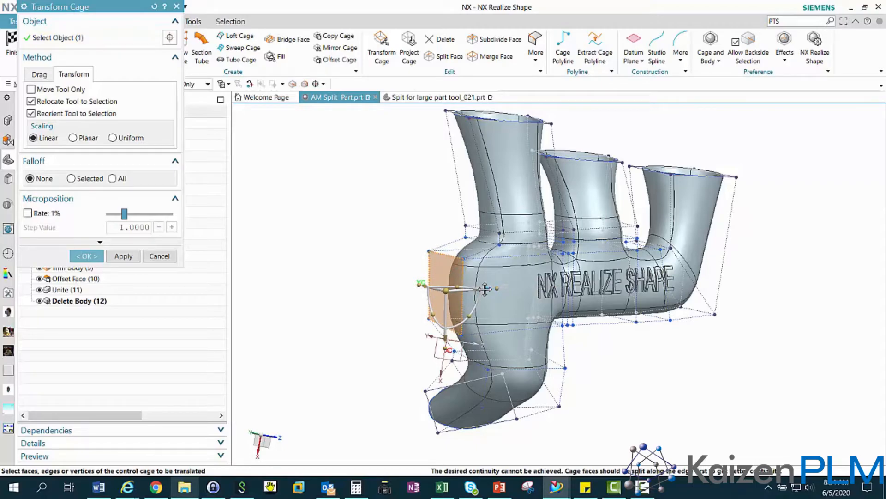
left_click(86, 256)
Set the continuity of the four edges around the pulled-out cage face to Sharp.
left_click(536, 58)
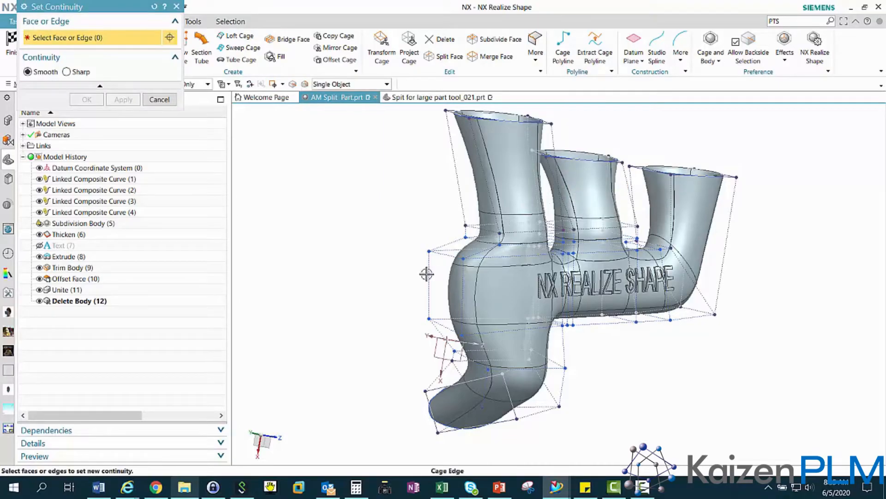
left_click(433, 276)
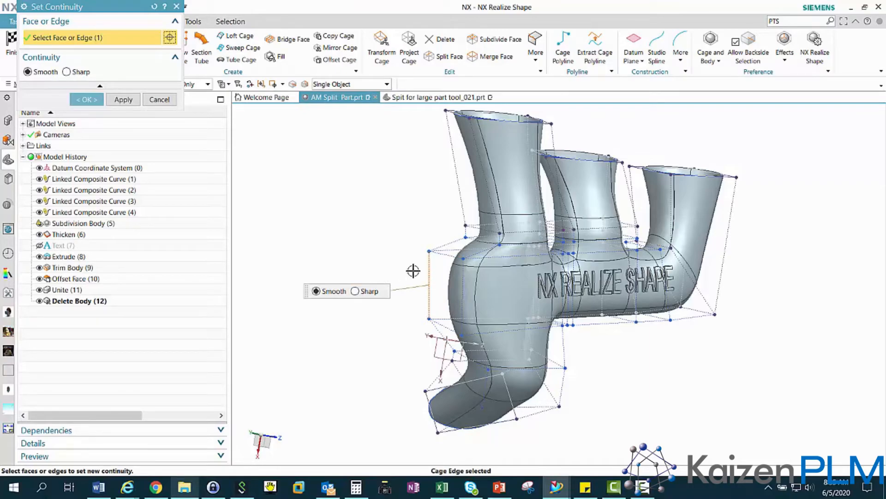
left_click(450, 255)
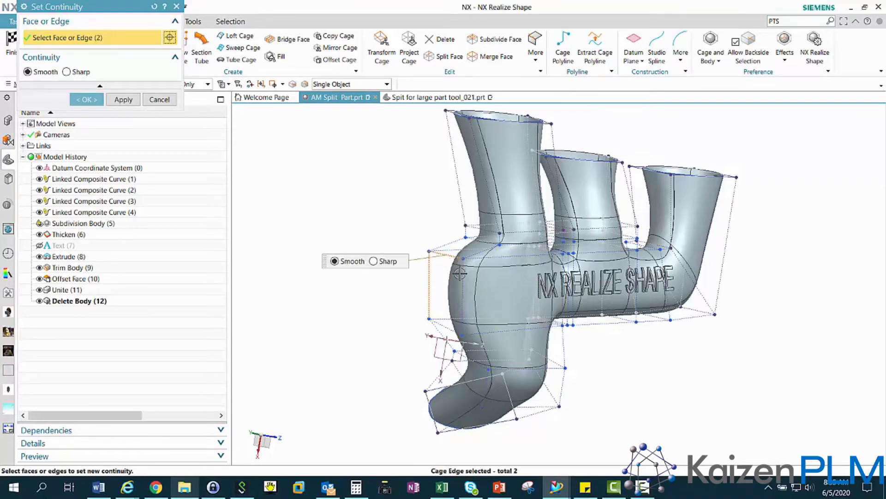
left_click(460, 274)
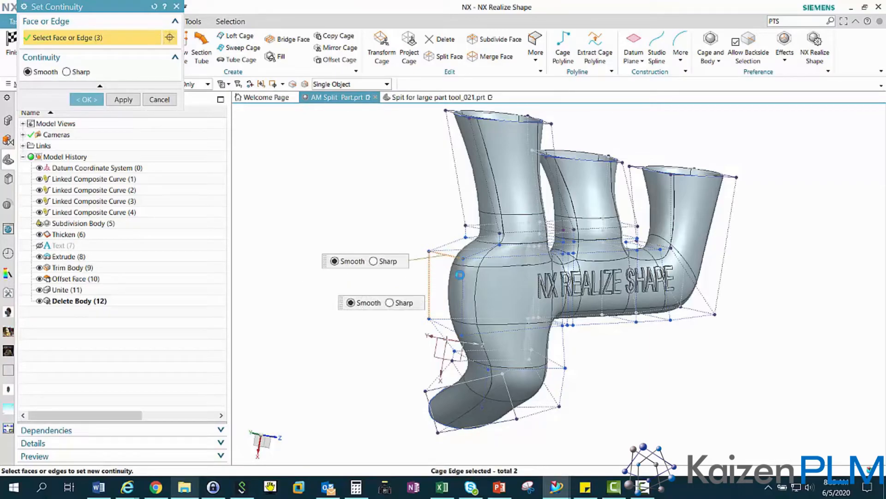
left_click(443, 325)
left_click(373, 332)
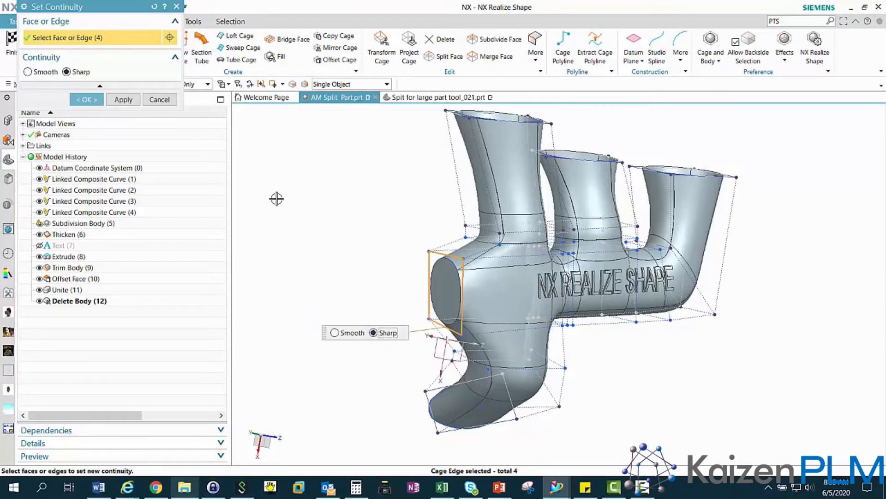
left_click(86, 100)
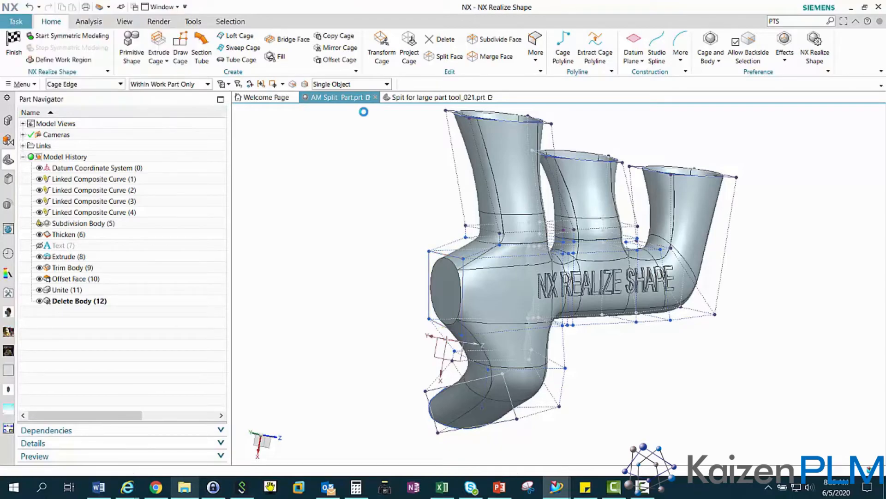
Delete the cage face closing the end of the pulled-out side branch and finish the Realize Shape edit.
left_click(536, 57)
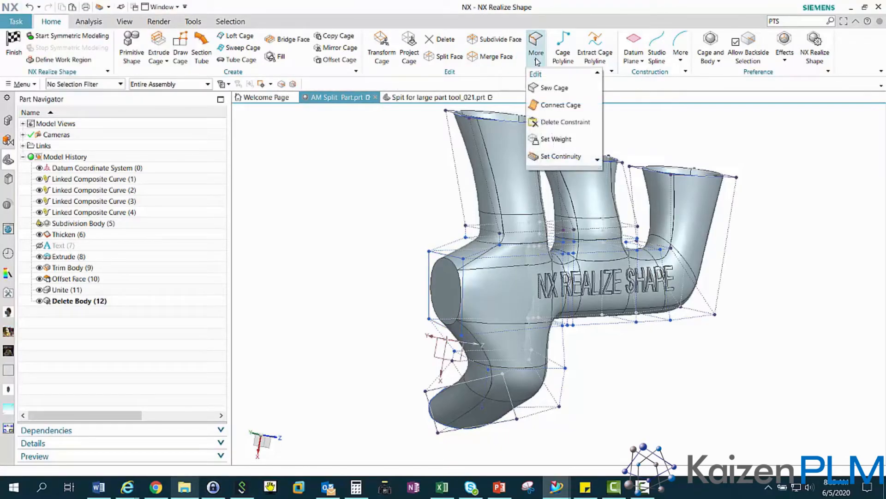
left_click(562, 122)
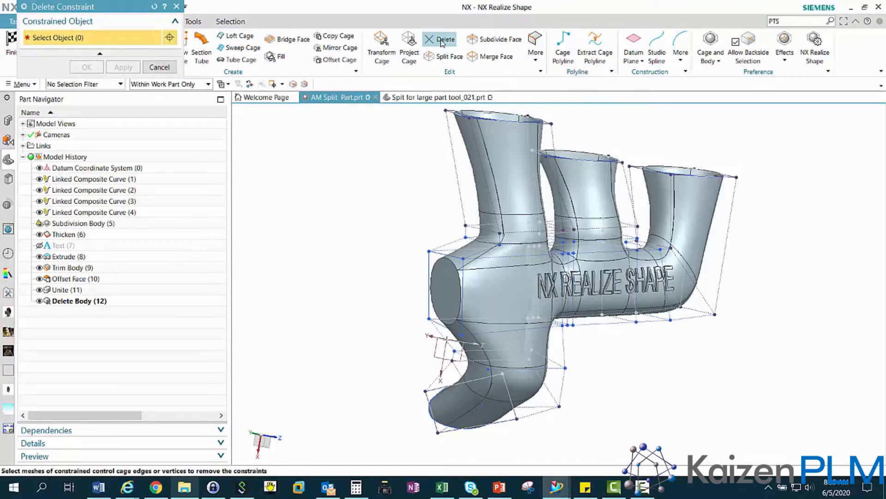
key("ctrl+d")
left_click(444, 282)
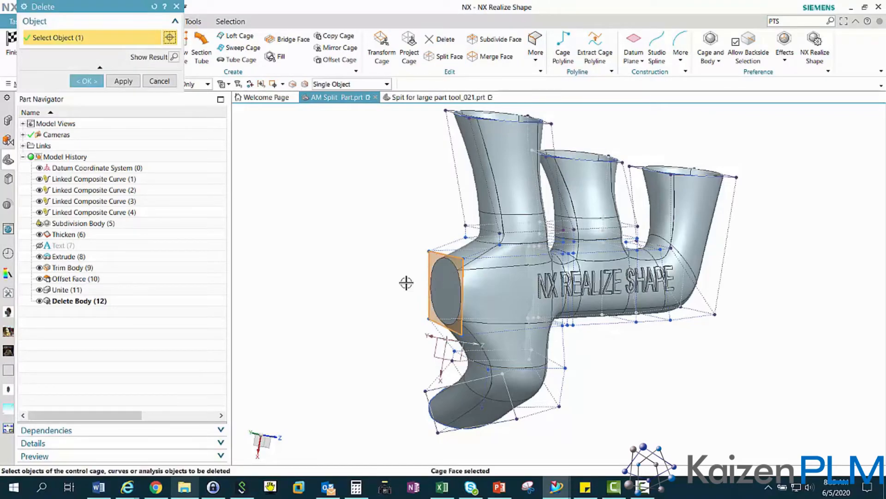
left_click(86, 82)
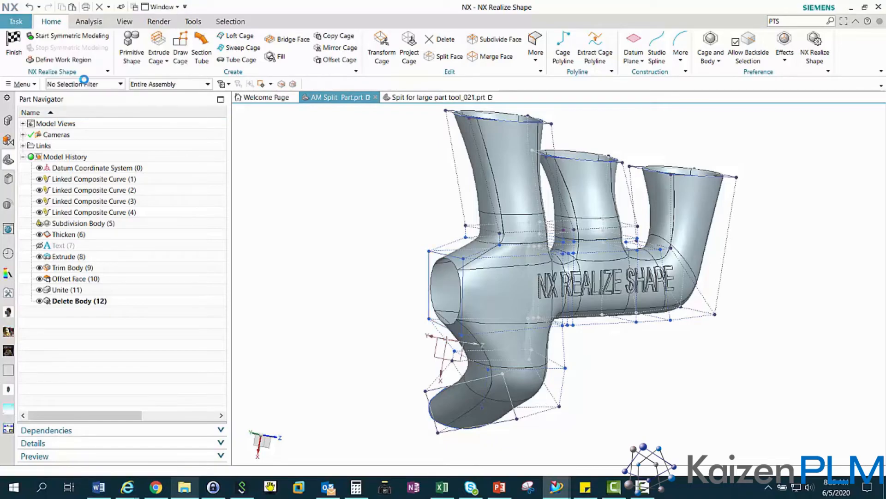
left_click(17, 44)
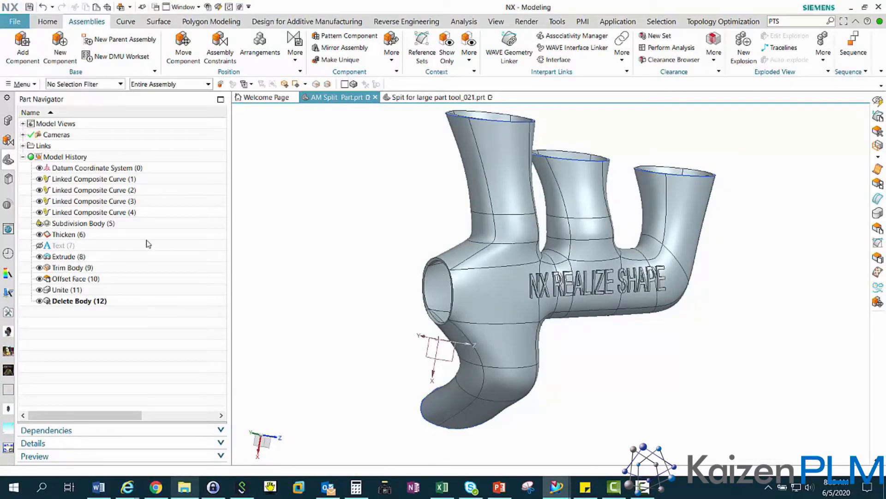
Open the parent assembly Spit for large part tool_021 of AM Split Part in its window.
left_click(7, 121)
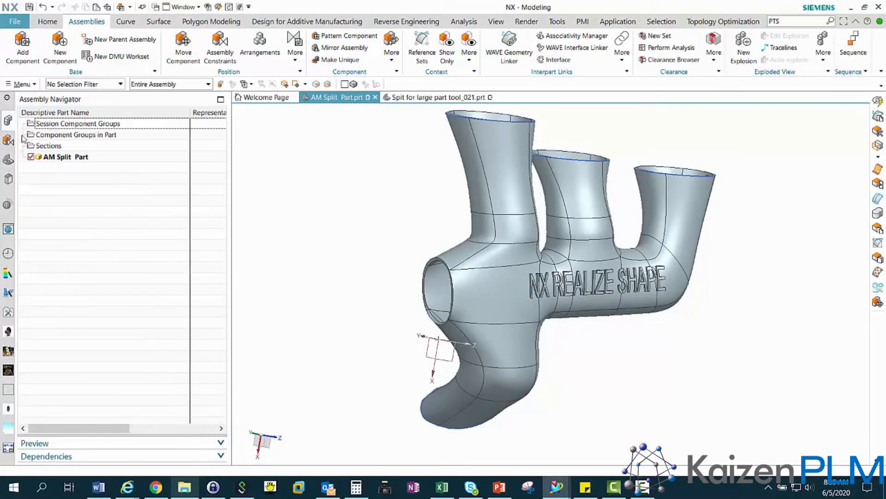
right_click(50, 160)
mouse_move(98, 189)
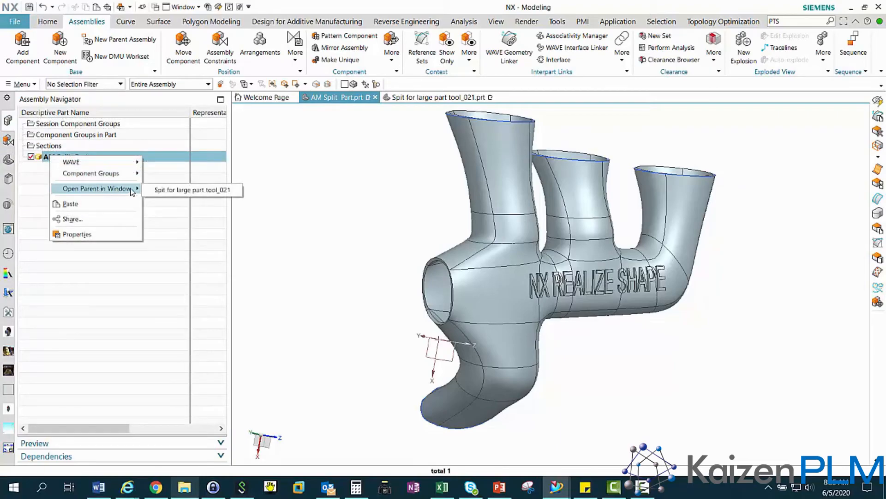
left_click(179, 190)
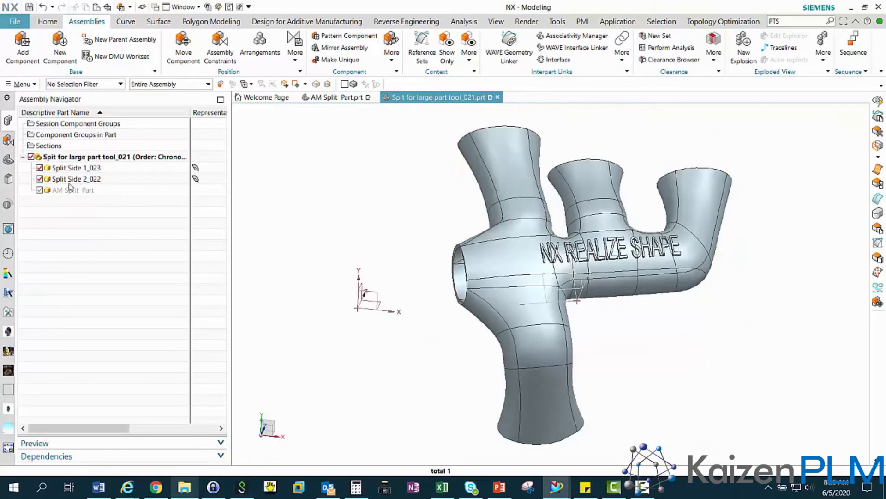
Check both halves of the updated manifold by highlighting Split Side 2_022 and Split Side 1_023 and toggling their visibility.
left_click(68, 179)
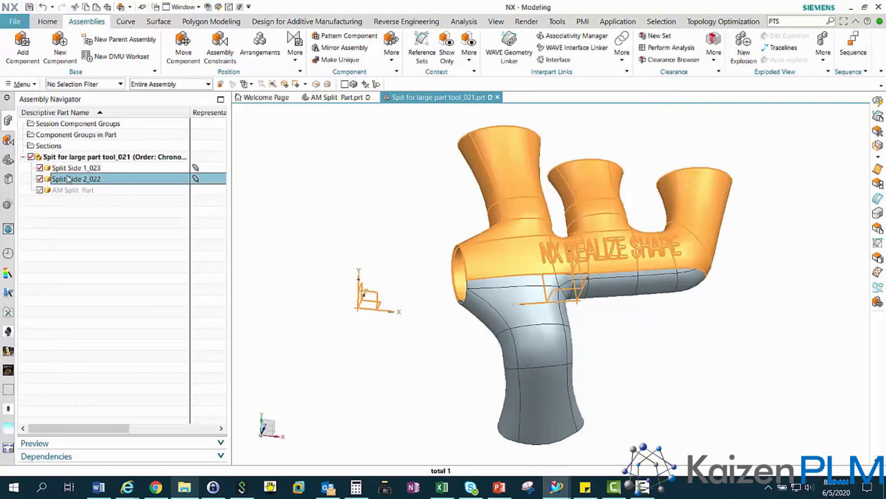
left_click(68, 168)
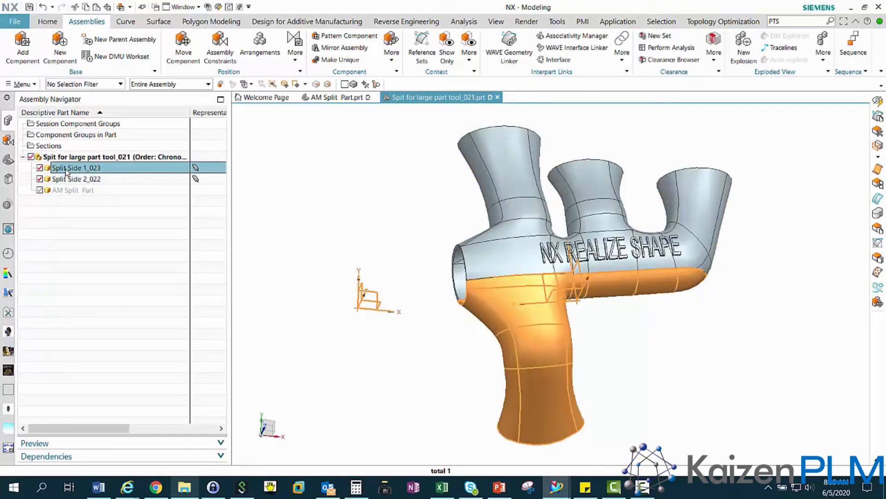
left_click(40, 167)
left_click(40, 167)
left_click(40, 179)
left_click(40, 179)
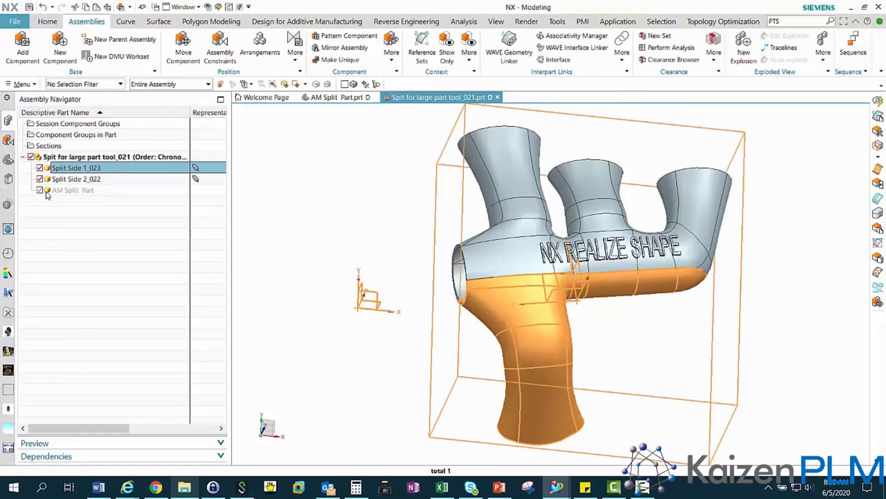
Show AM Split Part briefly over the halves, hide it again, and highlight Split Side 2_022 and Split Side 1_023 for comparison.
left_click(73, 192)
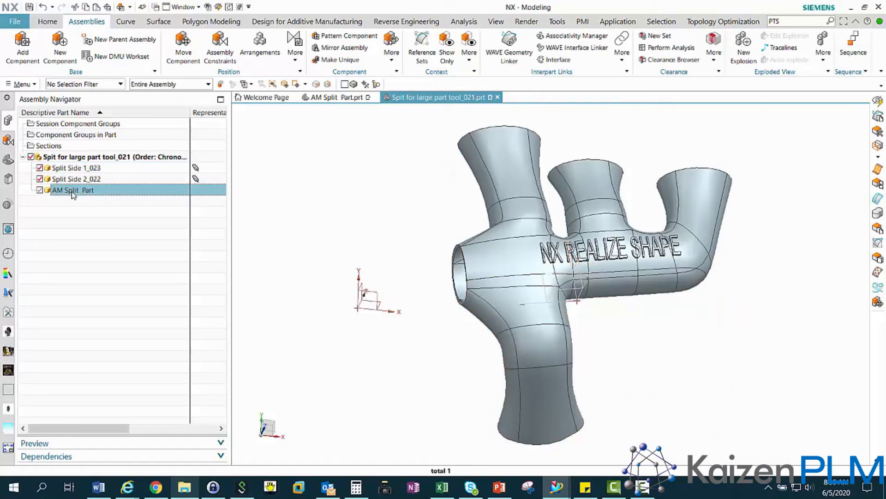
left_click(40, 190)
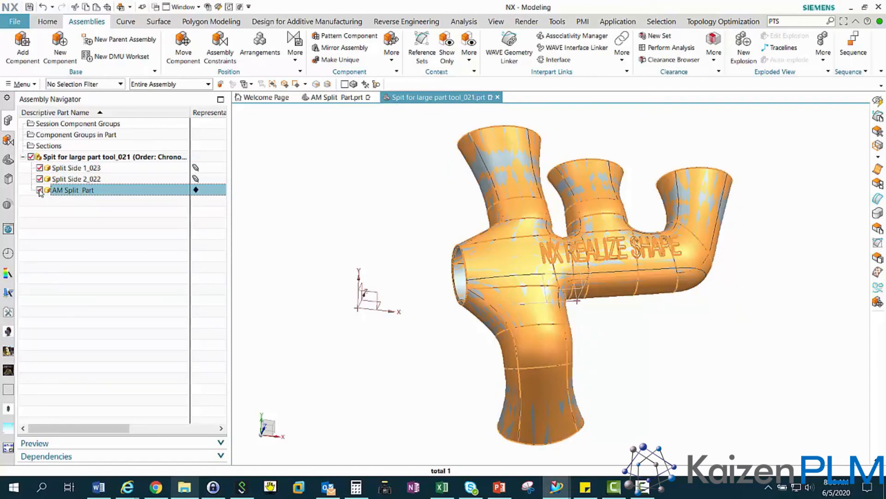
left_click(40, 191)
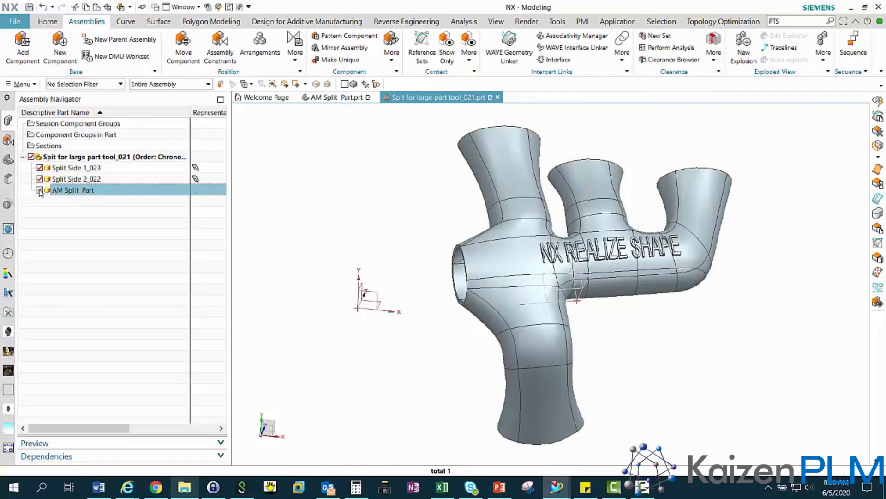
left_click(64, 181)
left_click(65, 168)
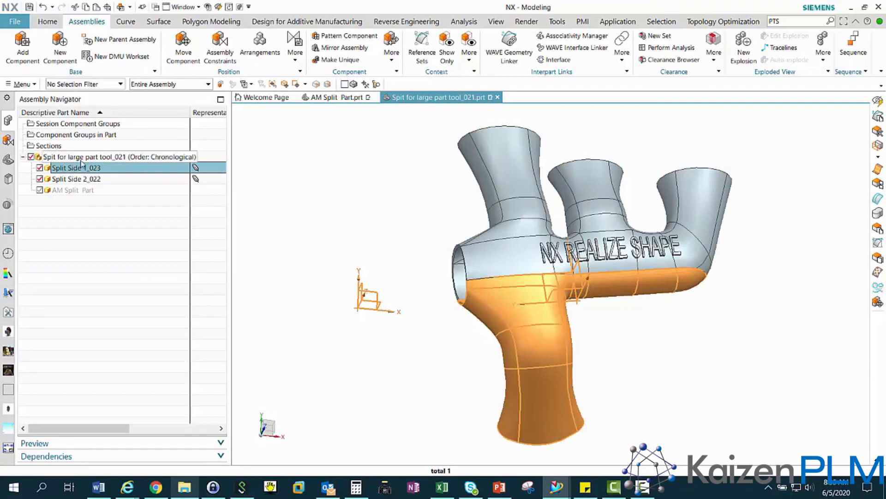